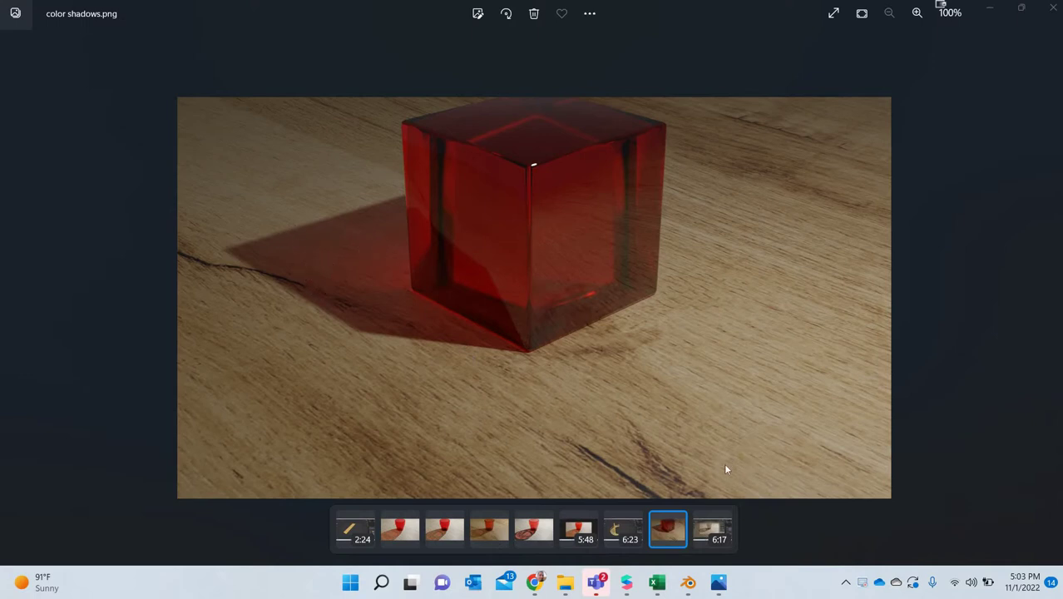
- Add a floor plane and scale it up about 8.5 times
click(690, 583)
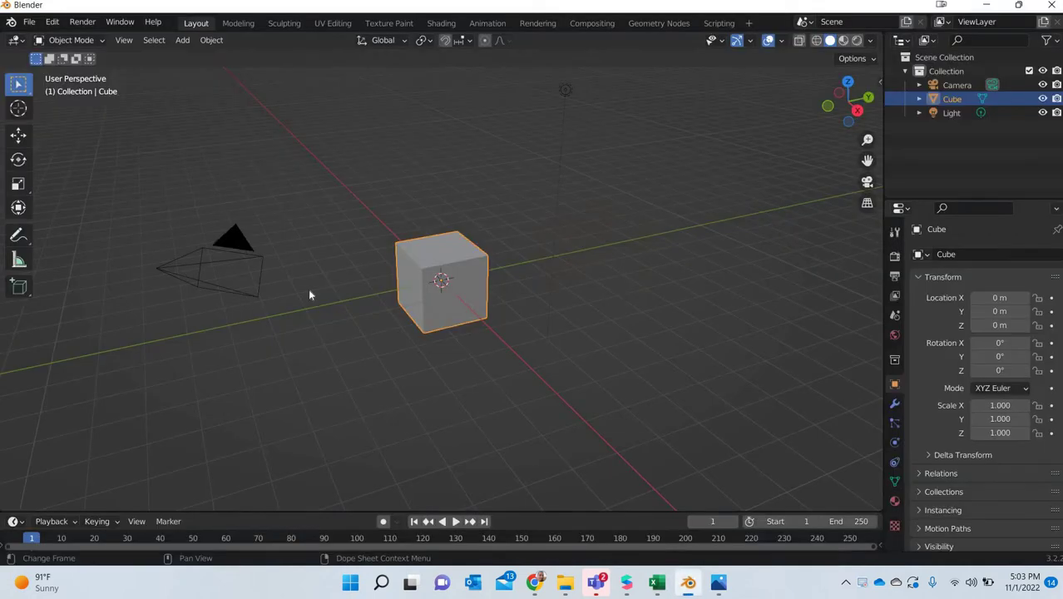
mouse_move(440, 277)
middle_down()
mouse_move(668, 250)
mouse_move(582, 242)
middle_up()
click(183, 40)
mouse_move(203, 55)
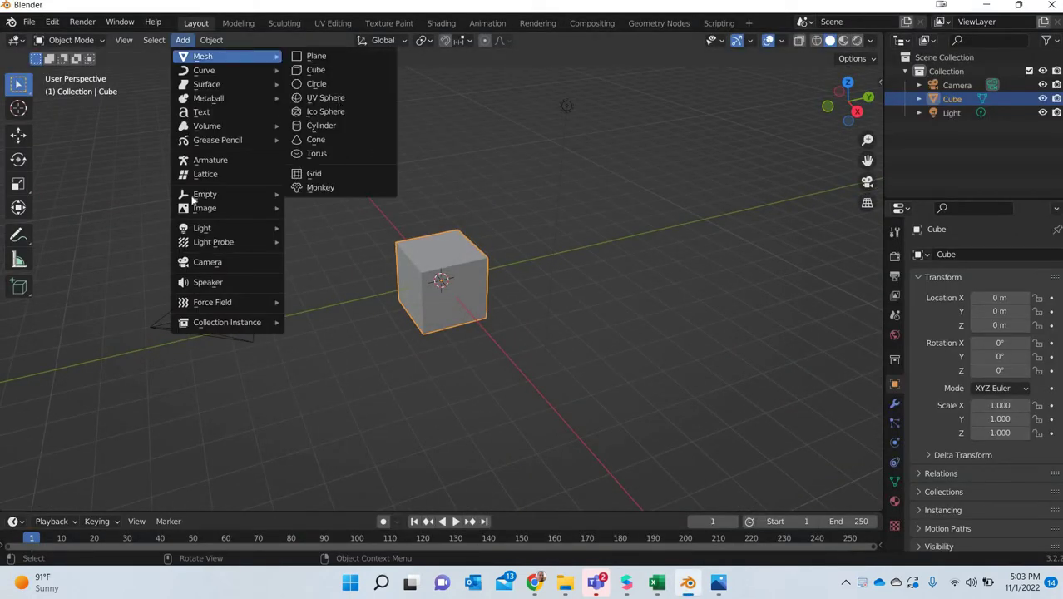
click(308, 55)
key(shift+space)
key(s)
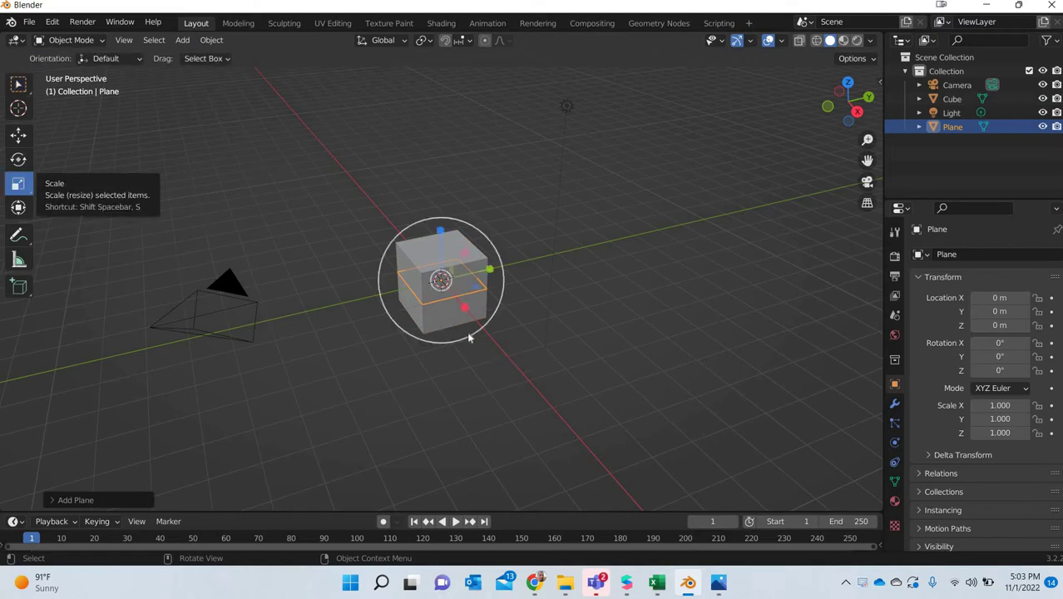
drag(467, 335, 832, 478)
key(Return)
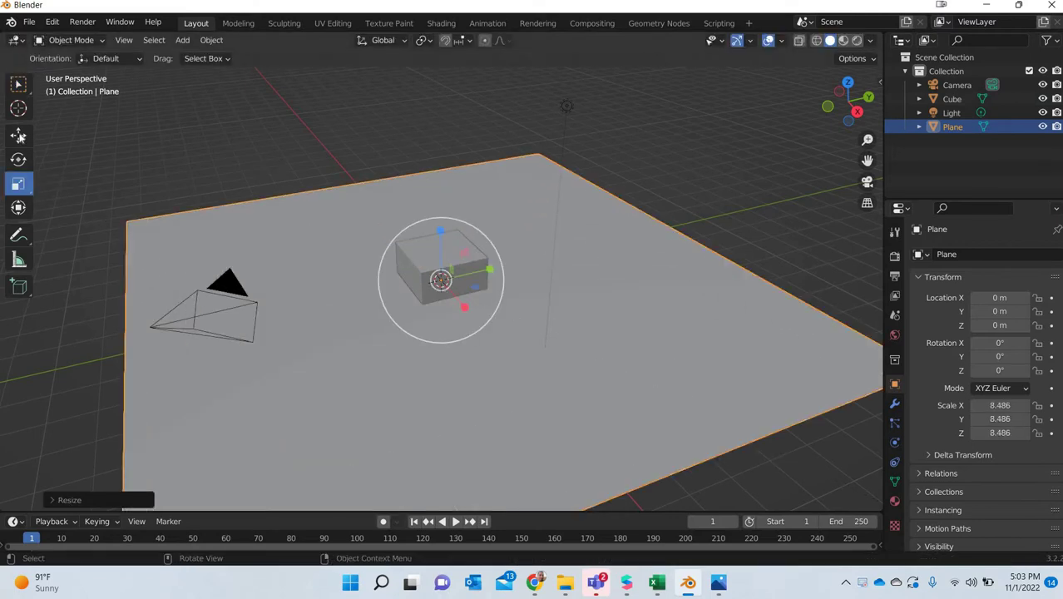
- Raise the cube to Location Z = 1 m and preview the scene in Rendered shading
key(shift+space)
key(g)
click(417, 242)
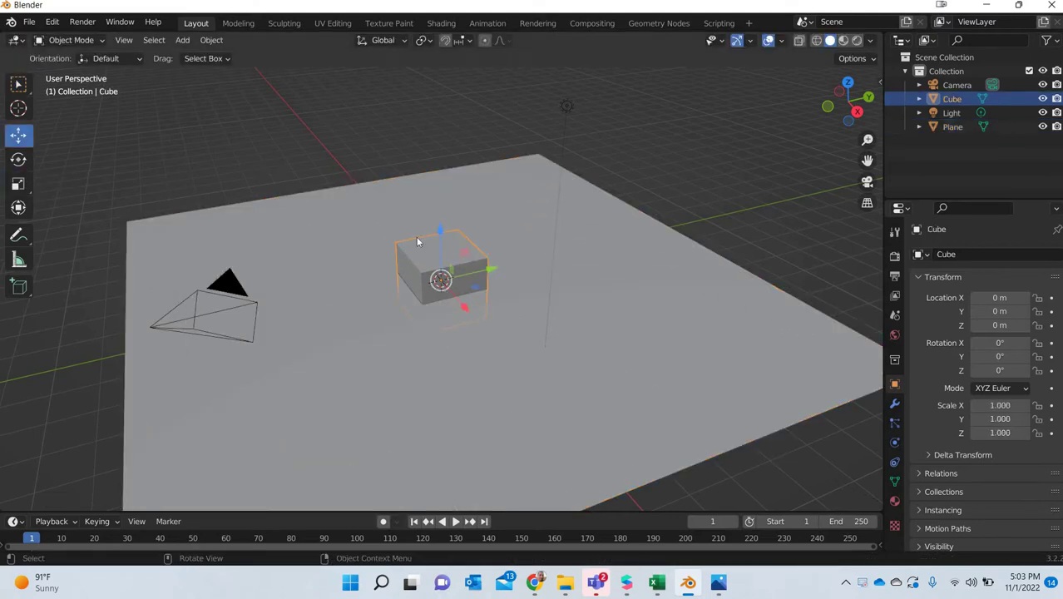
key(n)
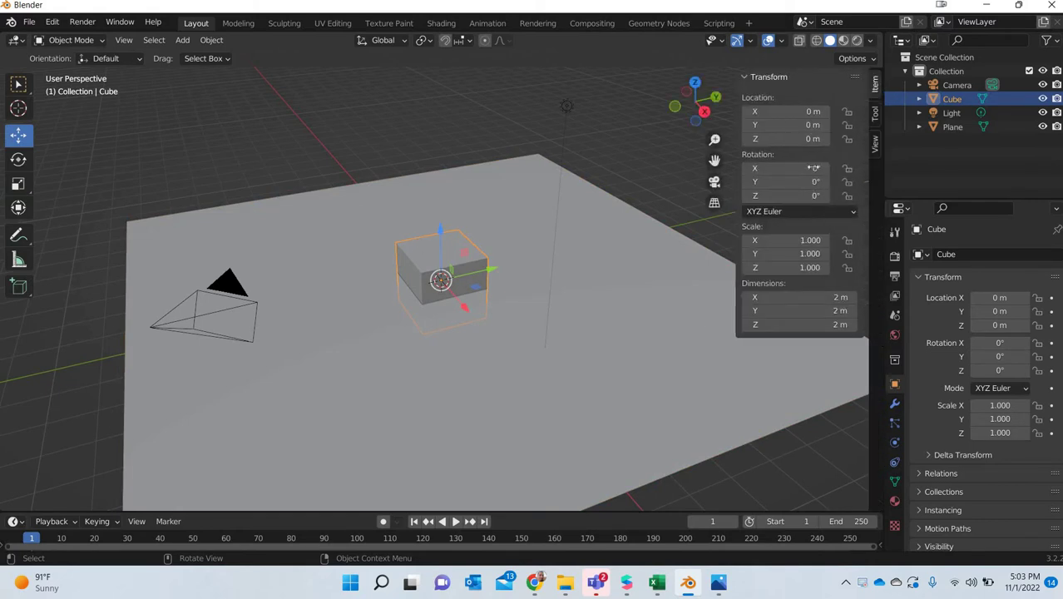
click(805, 138)
text(1)
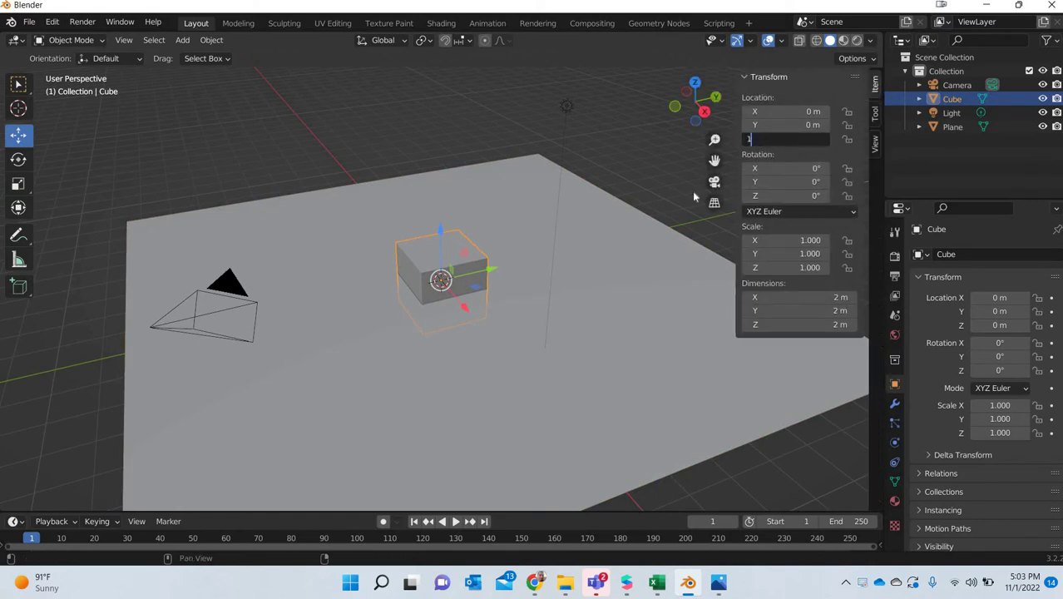
key(Return)
key(alt+a)
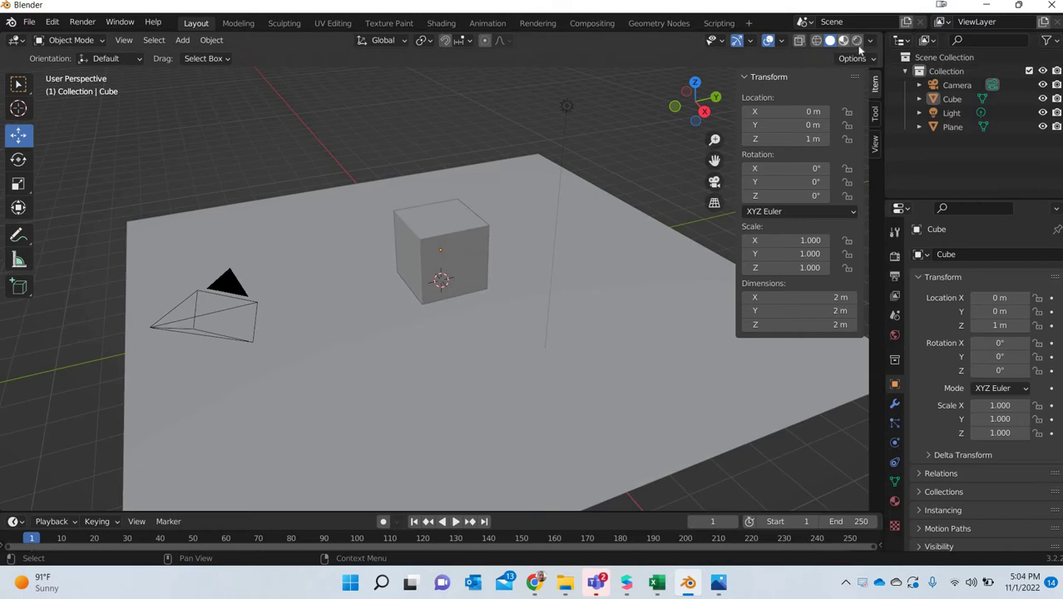
click(856, 40)
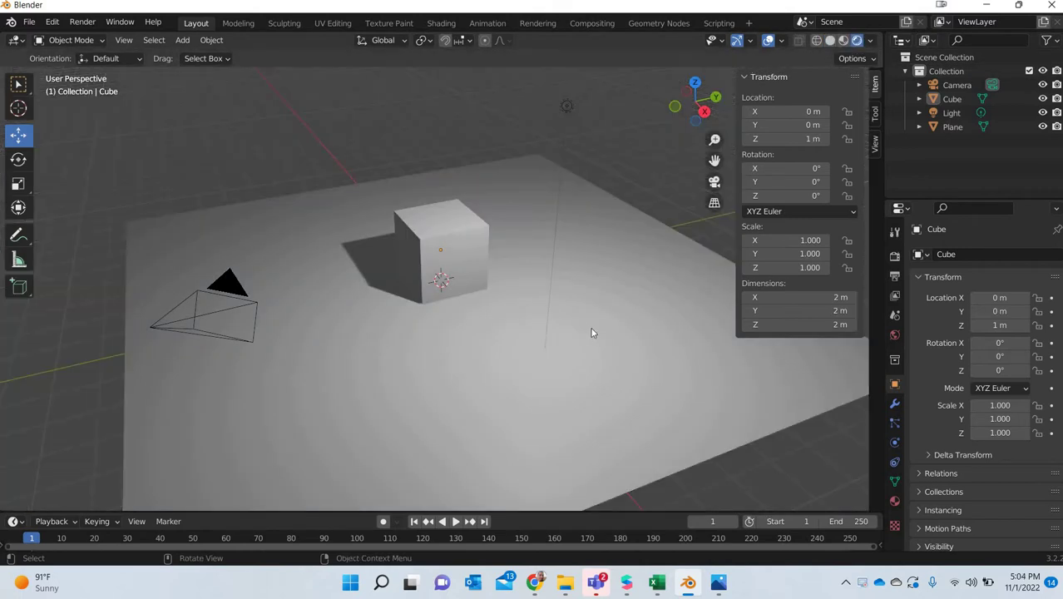
- Look through the scene camera, set the render engine to Cycles, and open the Shading workspace
mouse_move(591, 333)
middle_down()
mouse_move(577, 334)
mouse_move(578, 306)
mouse_move(562, 320)
middle_up()
key(KP_0)
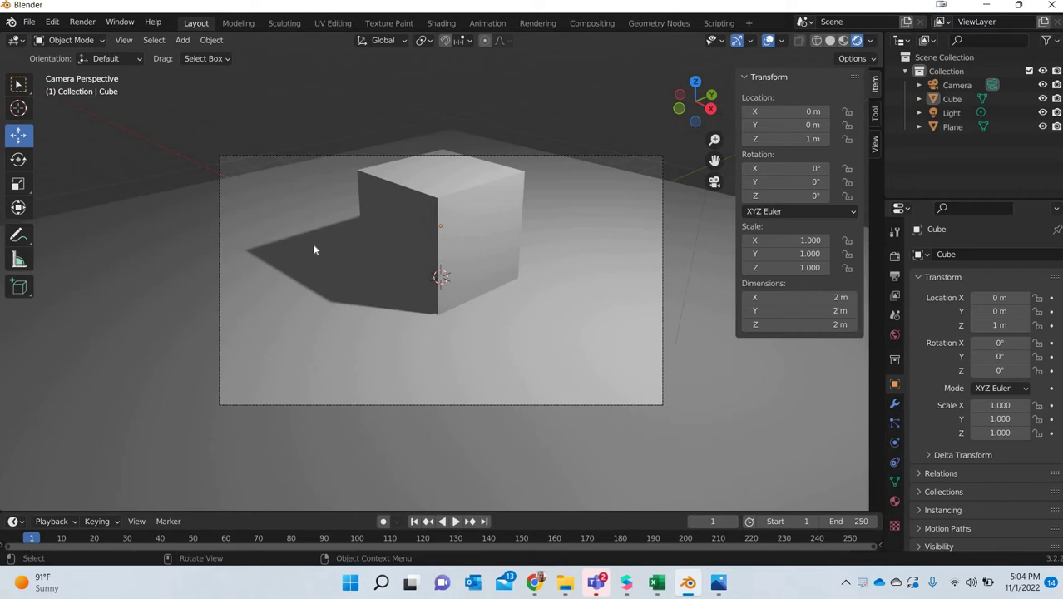
click(895, 256)
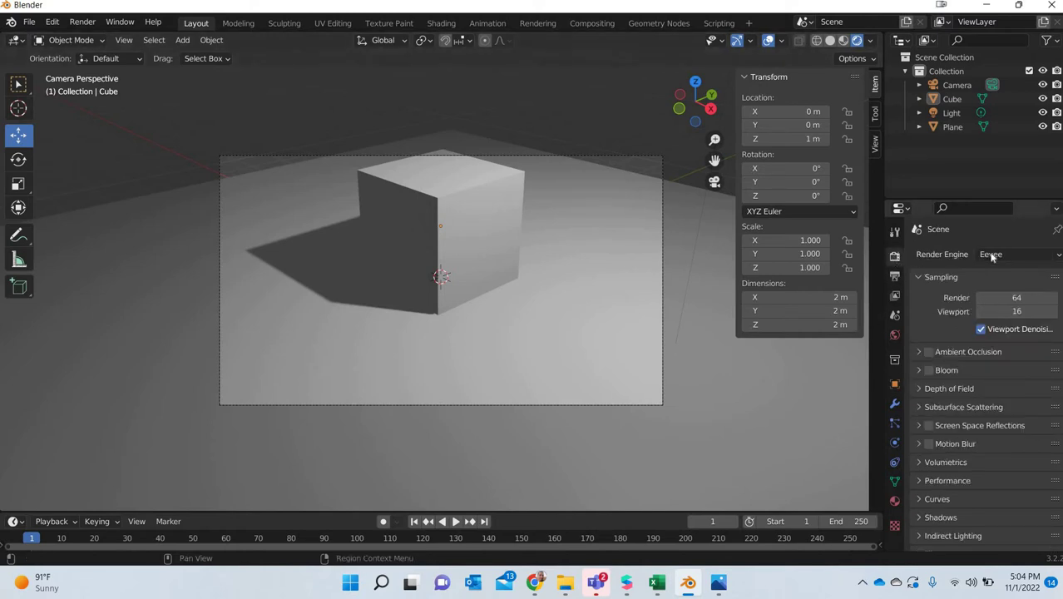
click(992, 257)
click(994, 300)
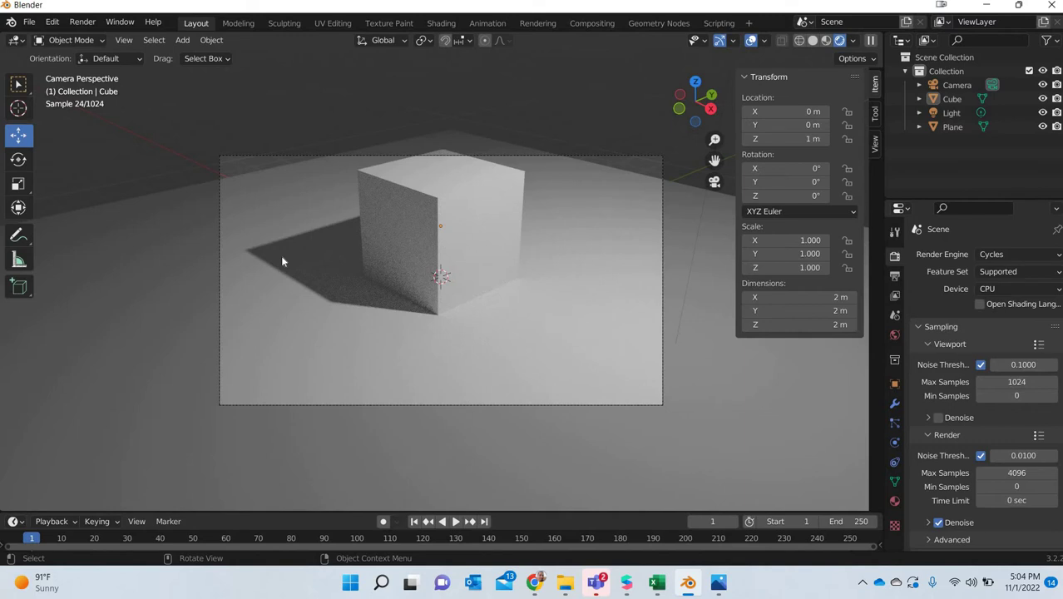
click(441, 23)
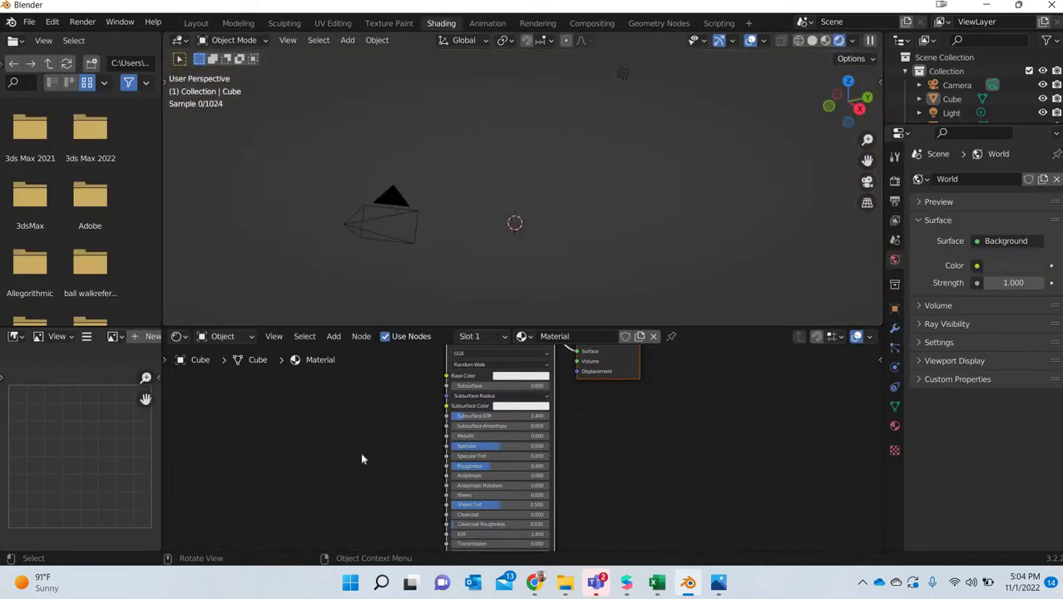
- Insert a Mix Shader on the link between the Principled BSDF and Material Output
key(g)
click(745, 385)
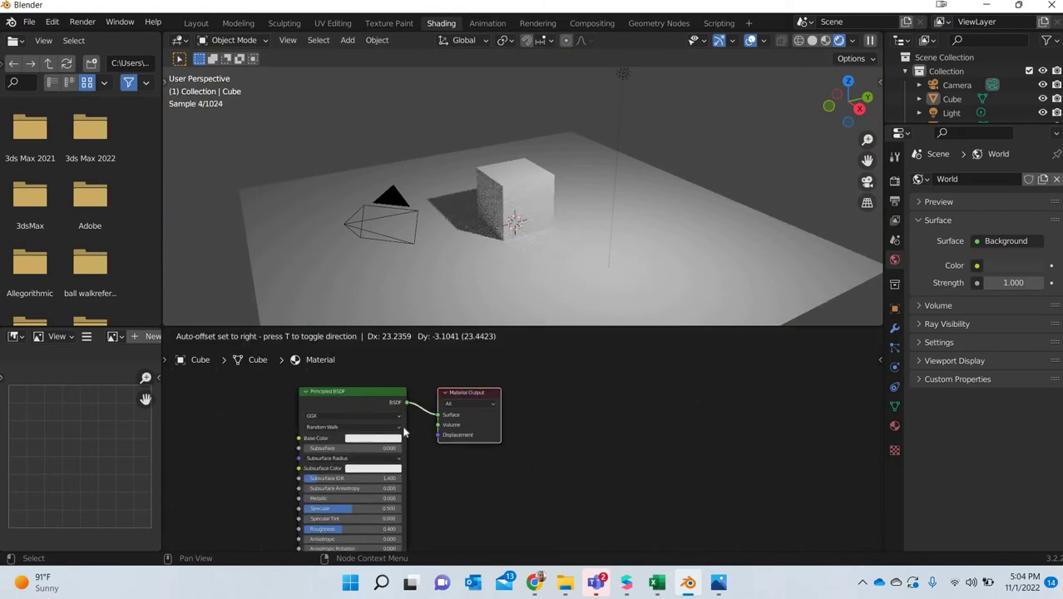
click(336, 338)
click(357, 352)
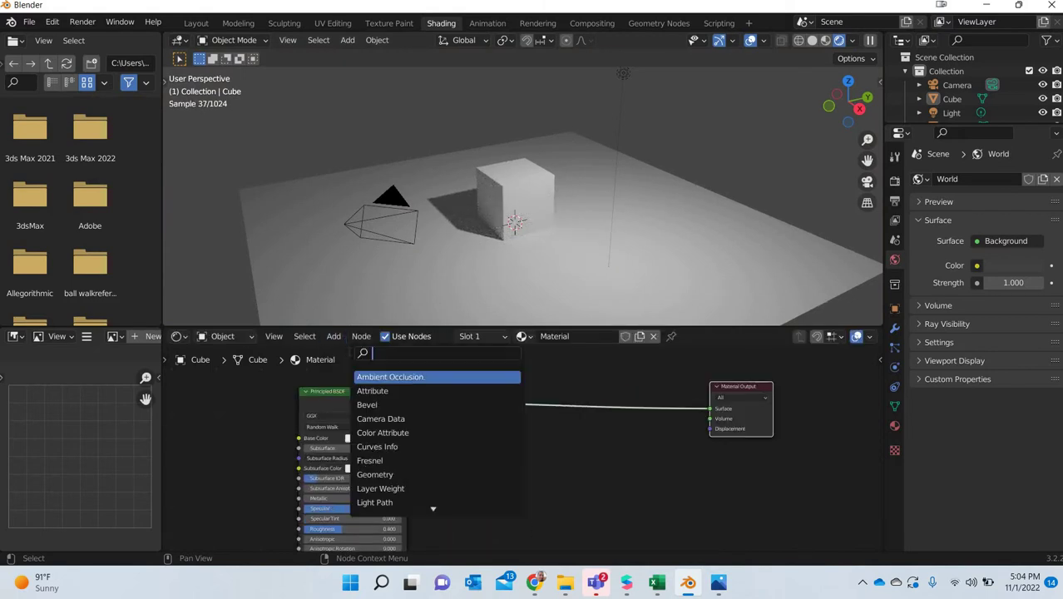
text(mix)
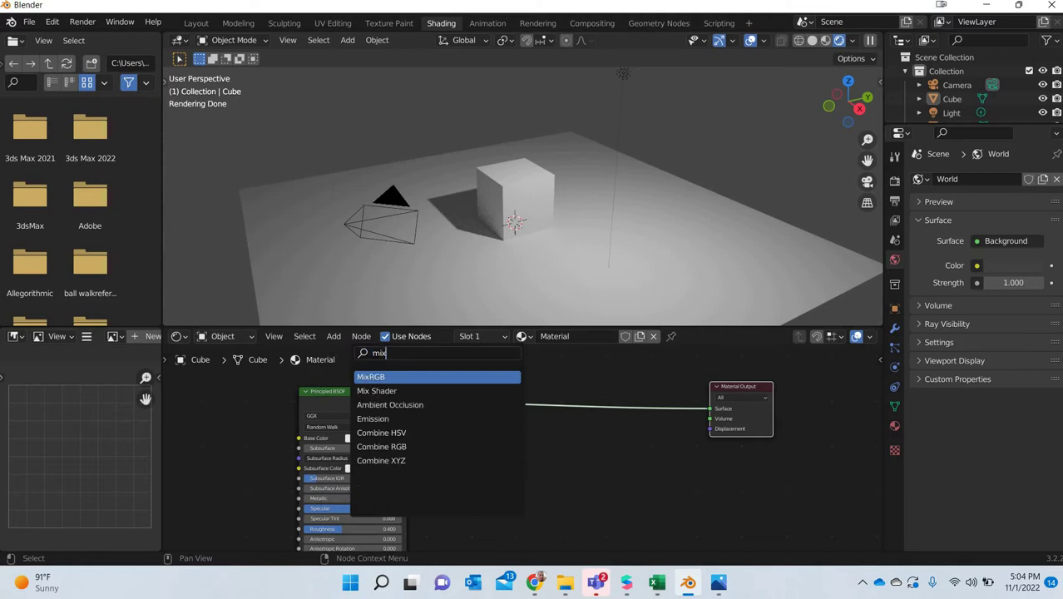
key(Down)
key(Return)
click(627, 504)
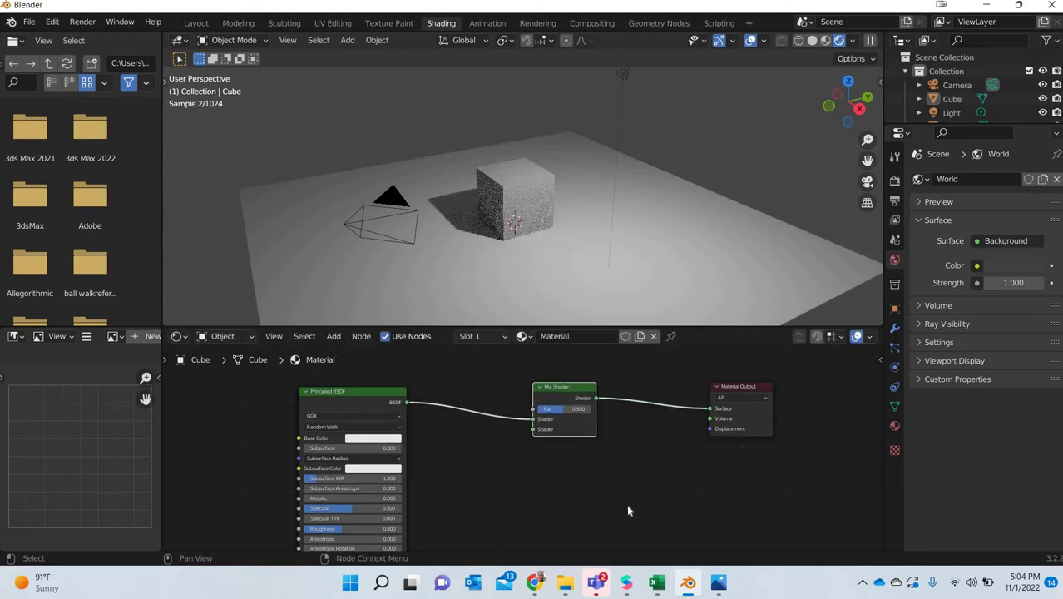
- Add a Light Path node and connect Is Shadow Ray to the Mix Shader's Fac
click(334, 336)
click(358, 352)
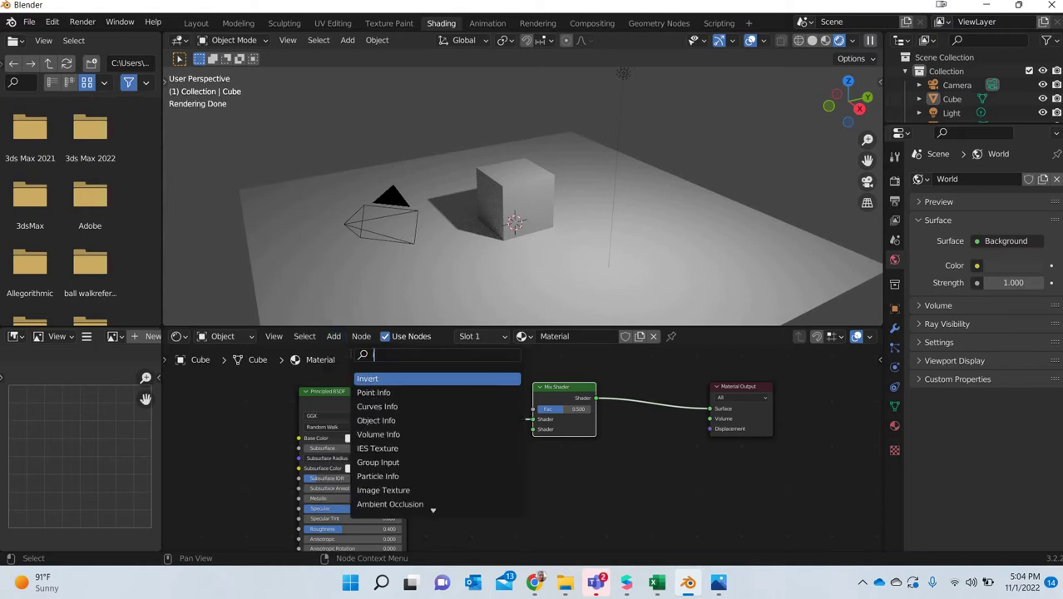
text(light)
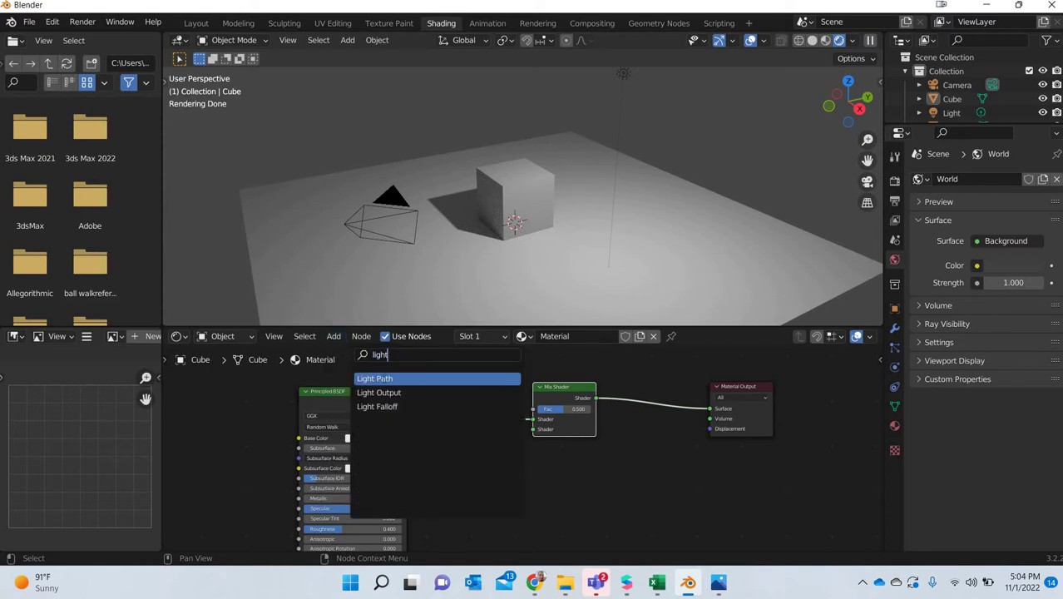
key(Return)
click(491, 486)
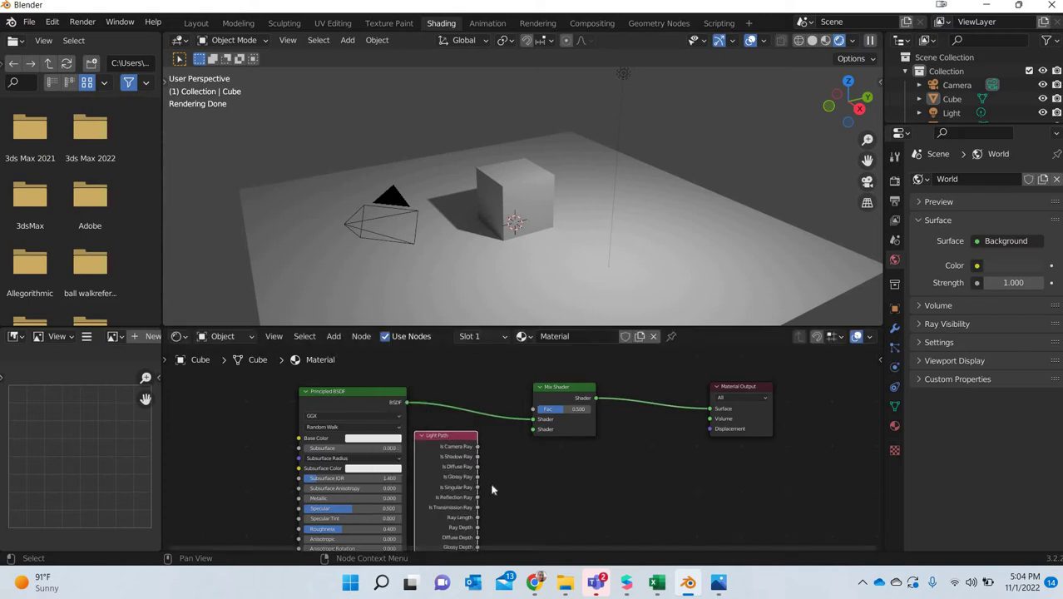
scroll(523, 449, up, 2)
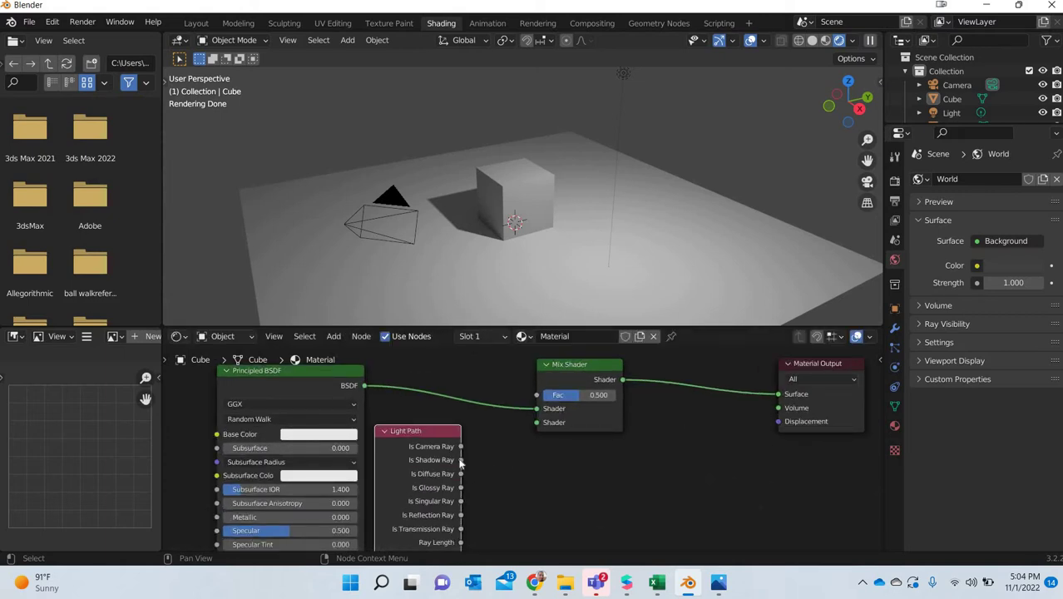
drag(460, 461, 539, 396)
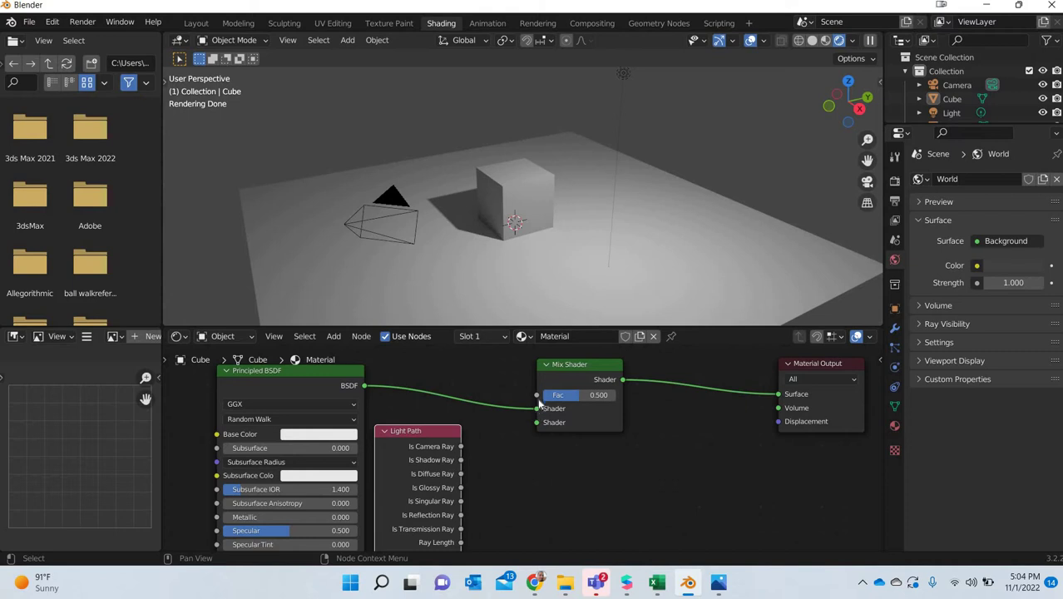
- Connect a Transparent BSDF to the Mix Shader's second Shader input and tidy the node layout
click(334, 336)
click(354, 352)
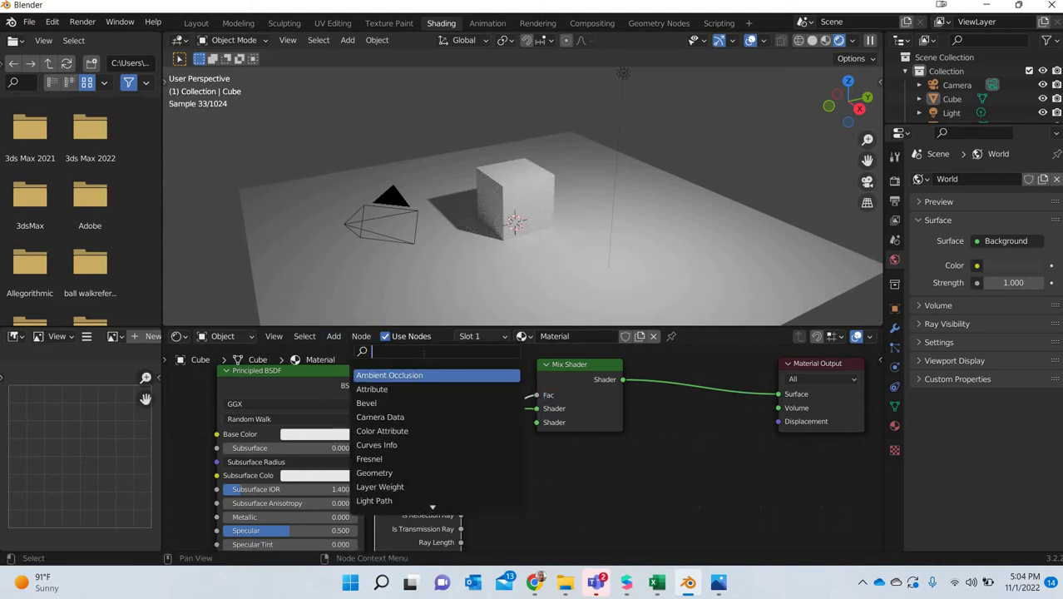
text(tra)
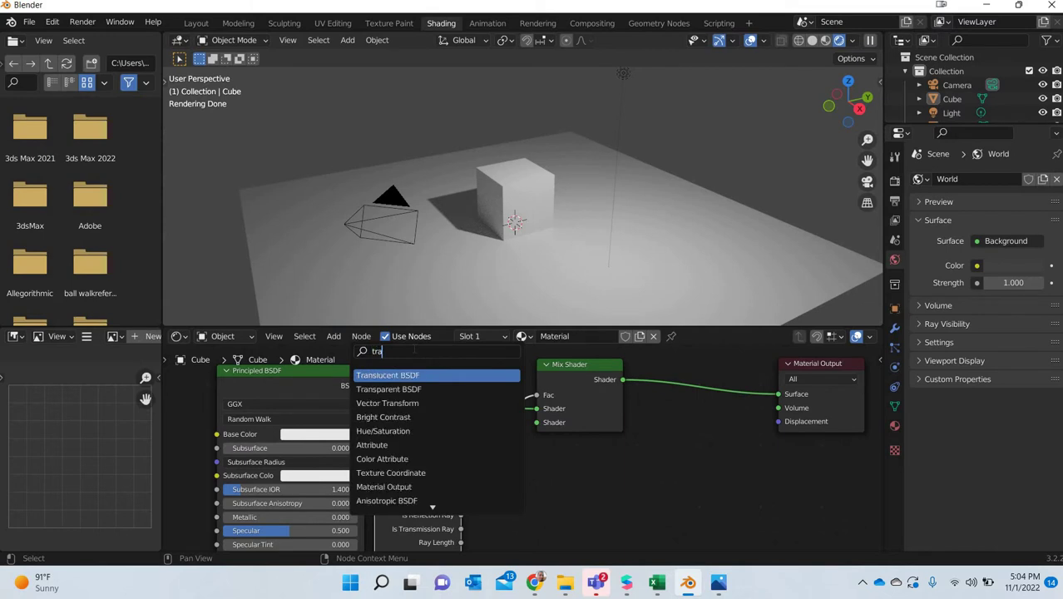
key(Down)
key(Return)
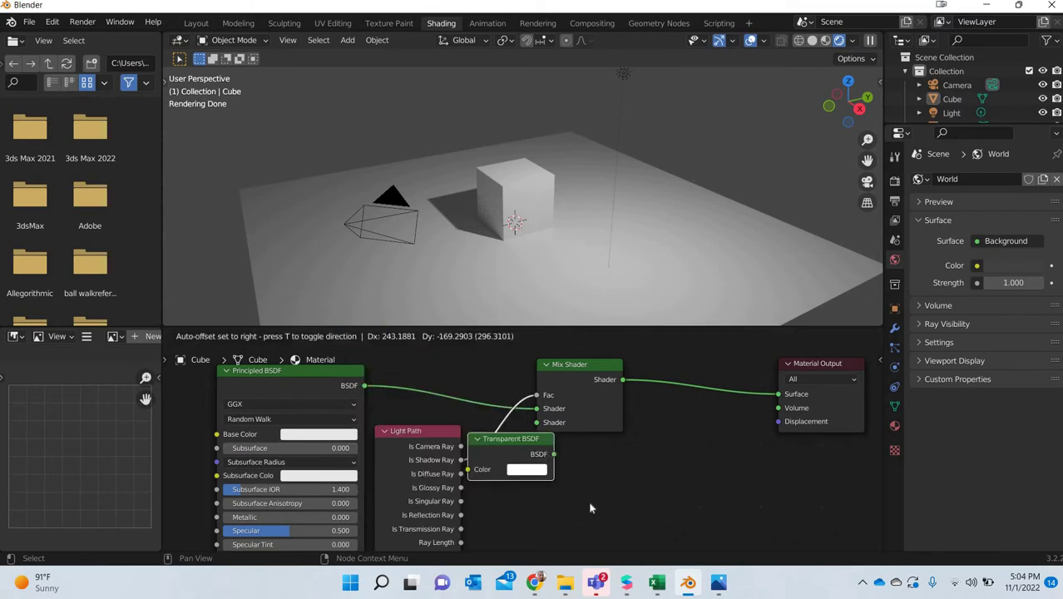
click(607, 532)
drag(596, 367, 639, 369)
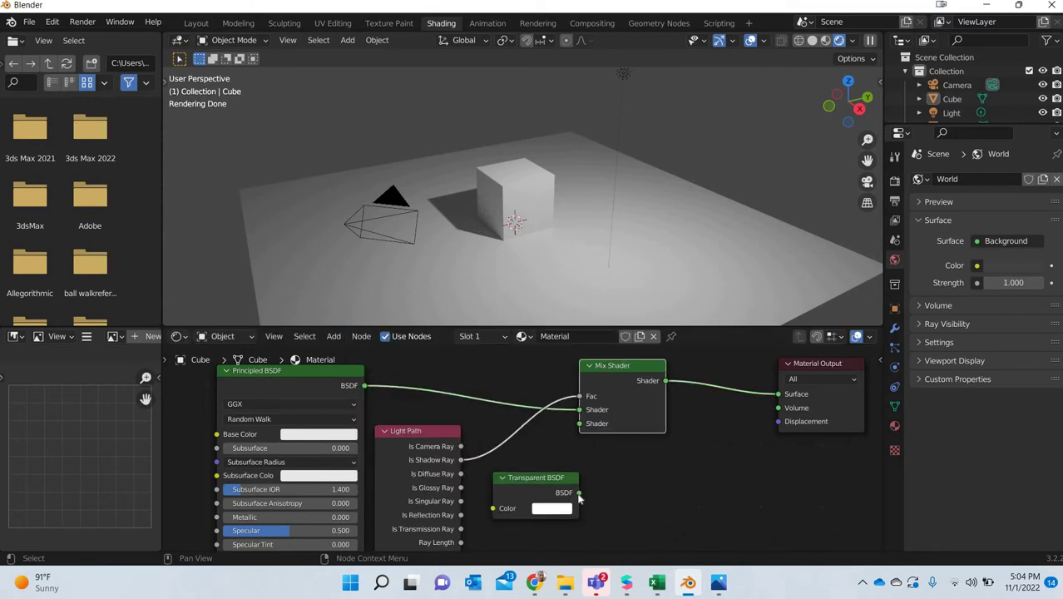
mouse_move(579, 492)
mouse_down()
mouse_move(704, 479)
mouse_move(580, 424)
mouse_up()
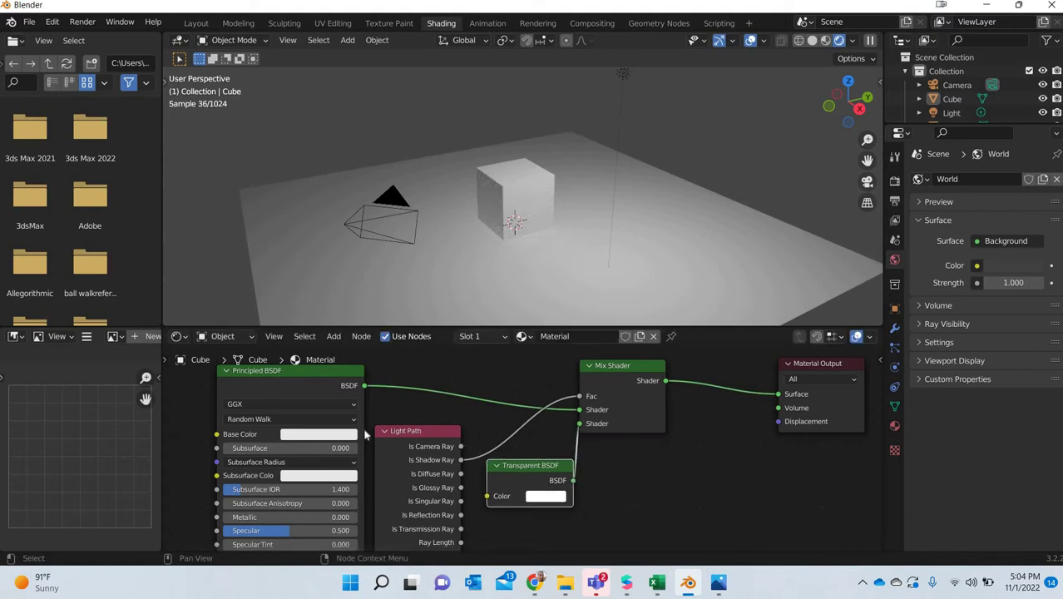
drag(230, 375, 132, 378)
drag(539, 504, 564, 409)
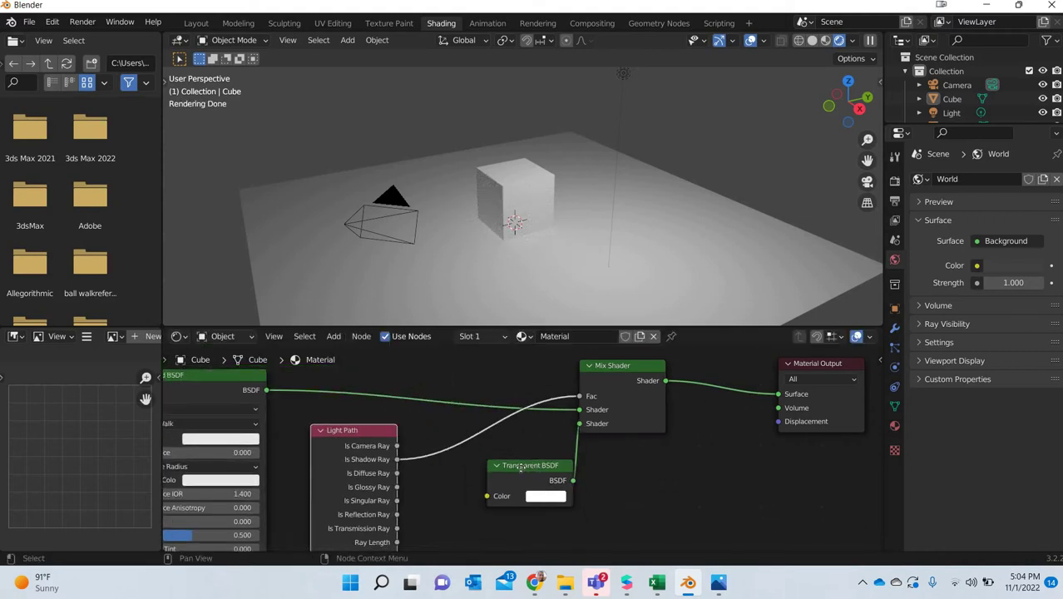
- Give the floor plane a new material with a black base colour
click(674, 260)
click(894, 425)
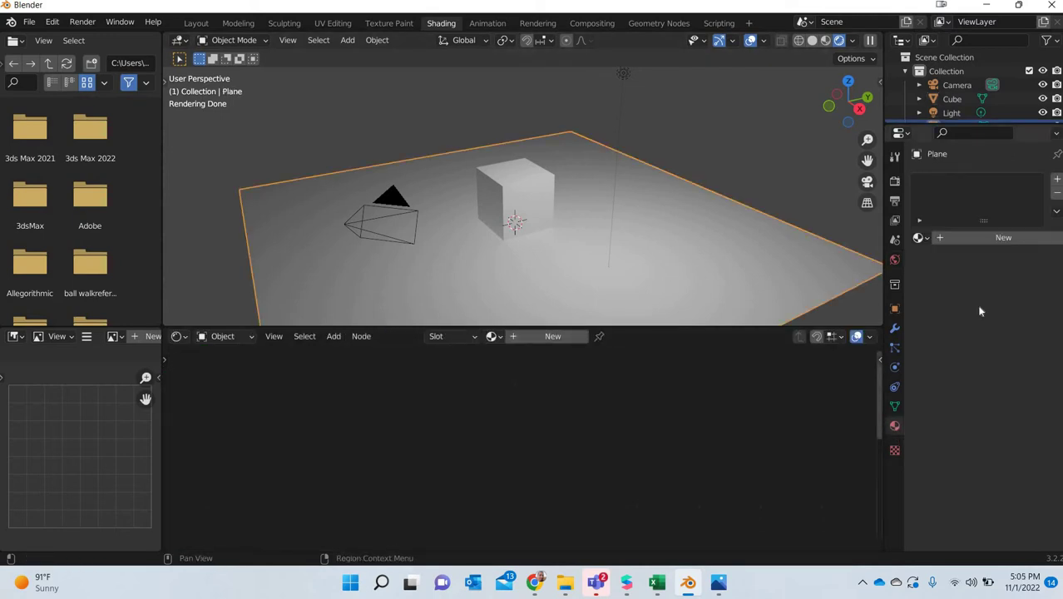
click(1003, 238)
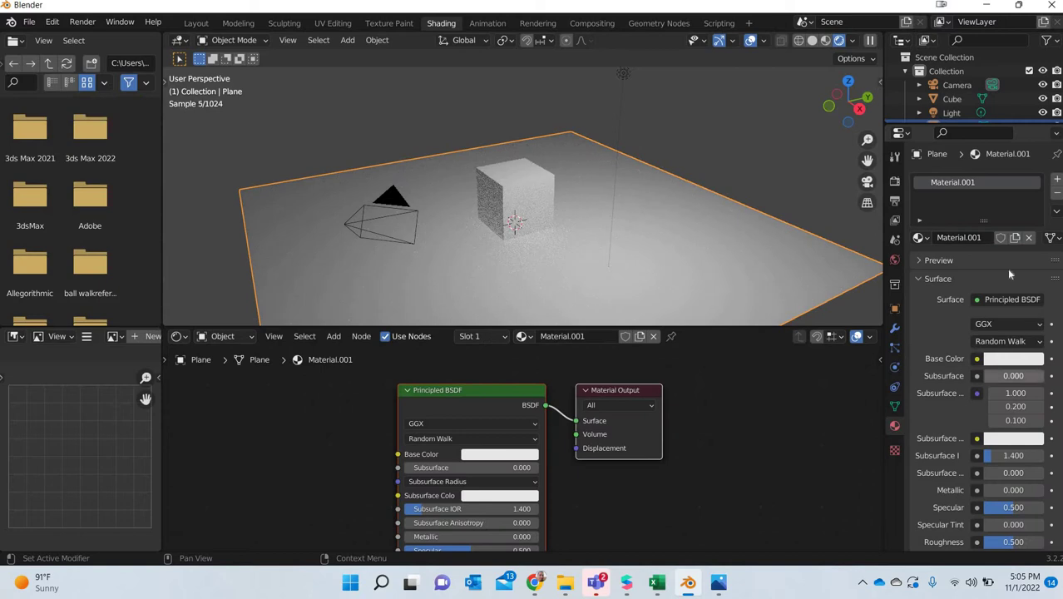
click(1014, 359)
drag(998, 324, 924, 324)
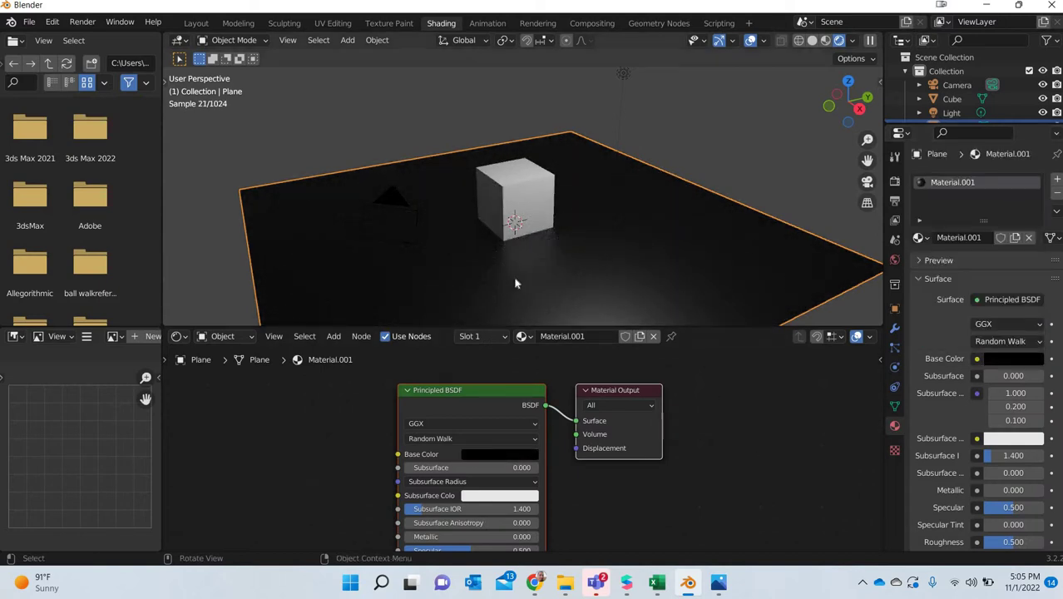
- Tint the cube's Transparent BSDF colour blue
middle_drag(494, 283, 545, 184)
scroll(545, 183, up, 3)
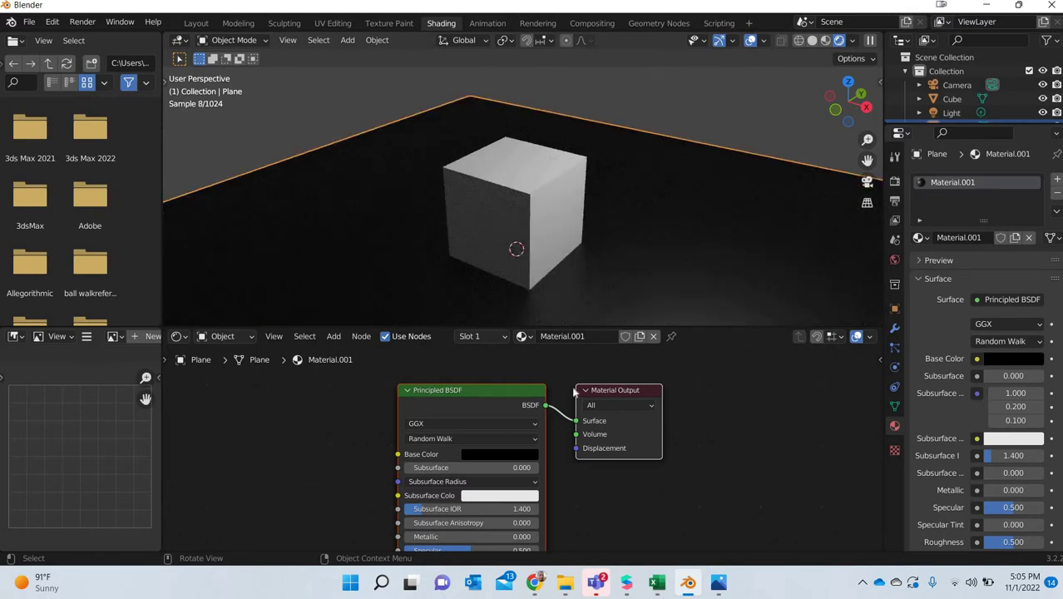
click(525, 191)
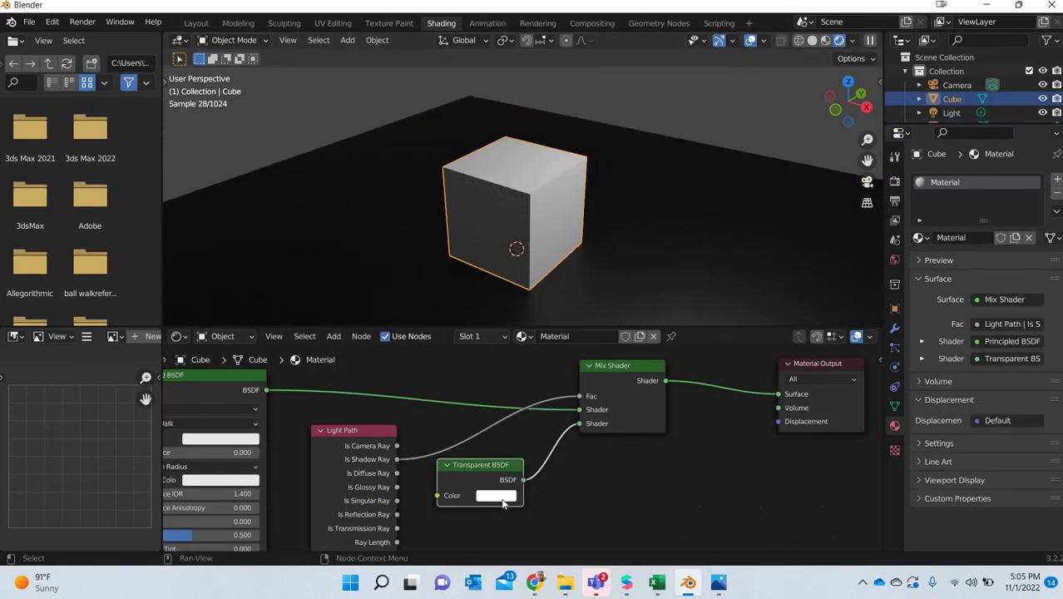
click(504, 496)
click(551, 343)
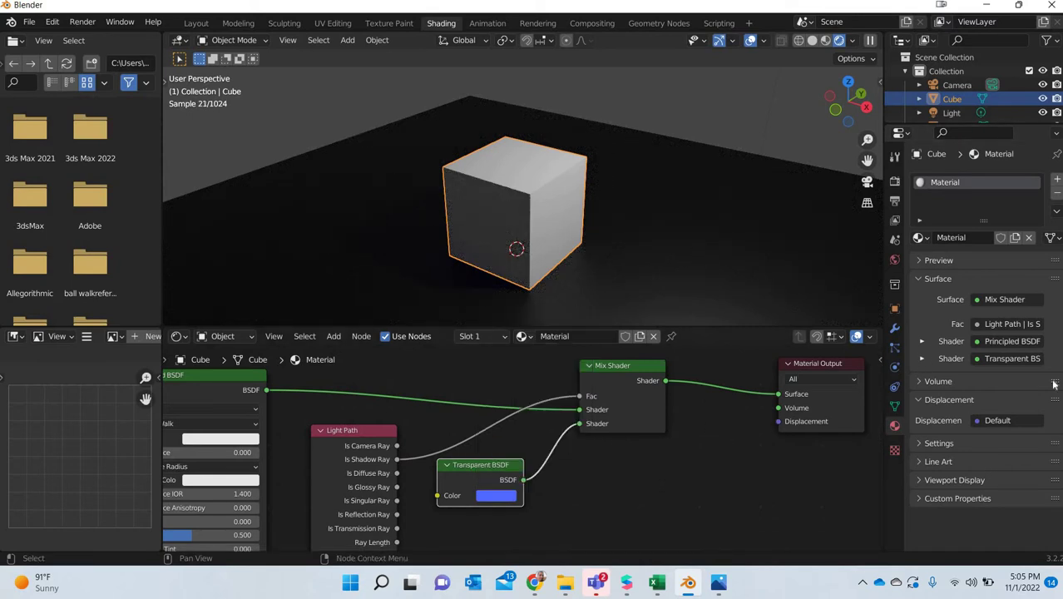
- Lighten the plane's base colour to grey, then return the selection to the cube
click(749, 274)
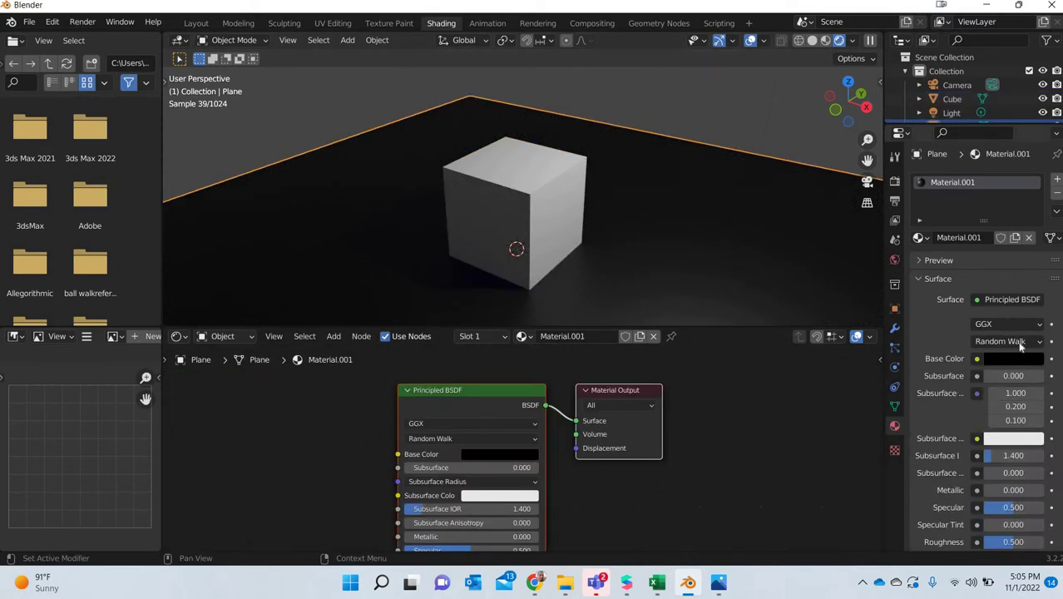
click(1011, 358)
click(1033, 201)
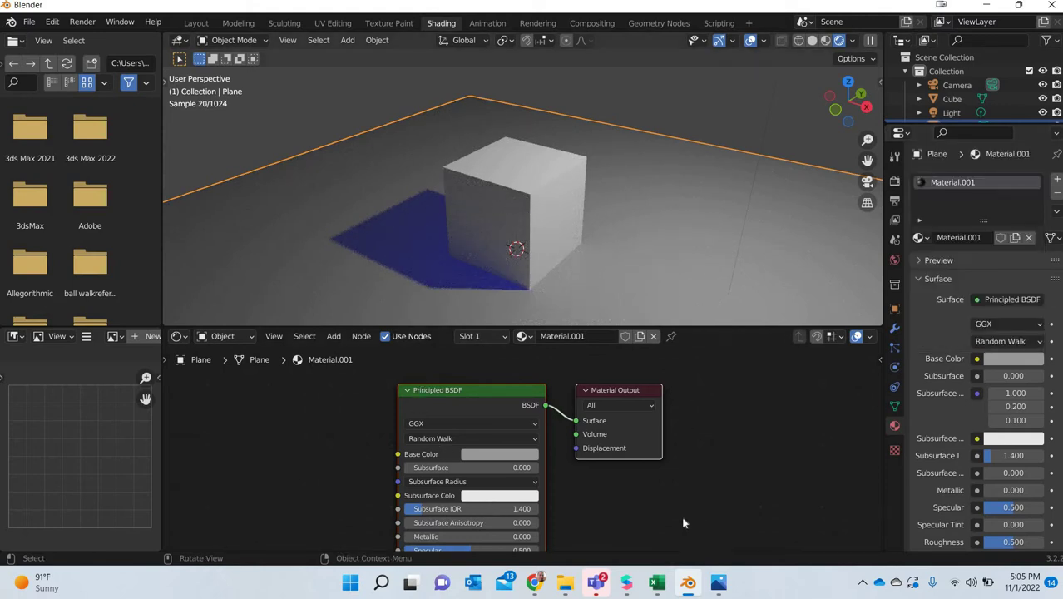
key(ctrl+z)
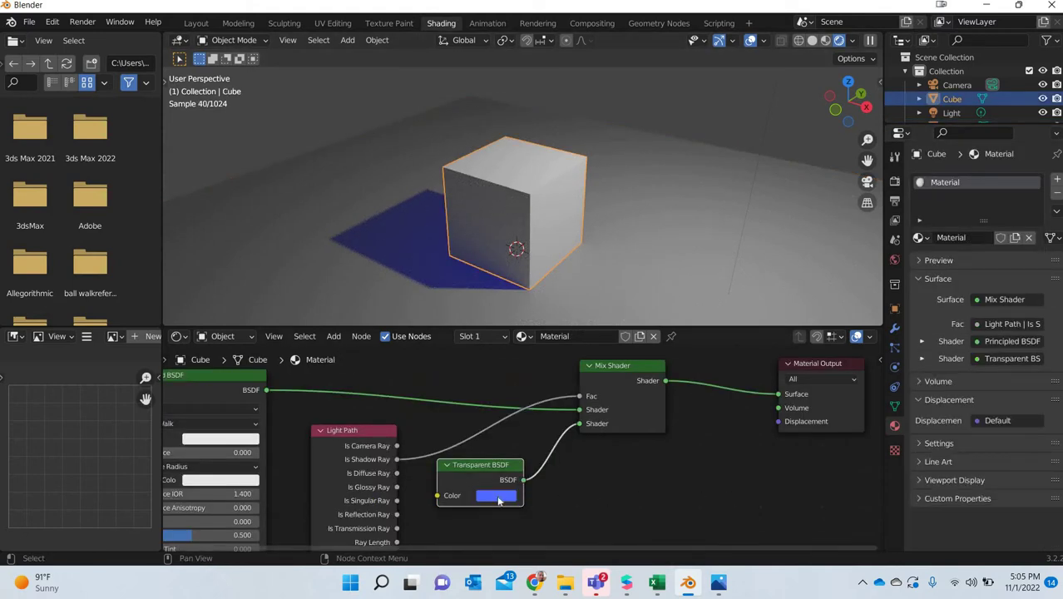
- Set the Transparent BSDF colour to red and orbit around the cube to check the red shadow
click(496, 495)
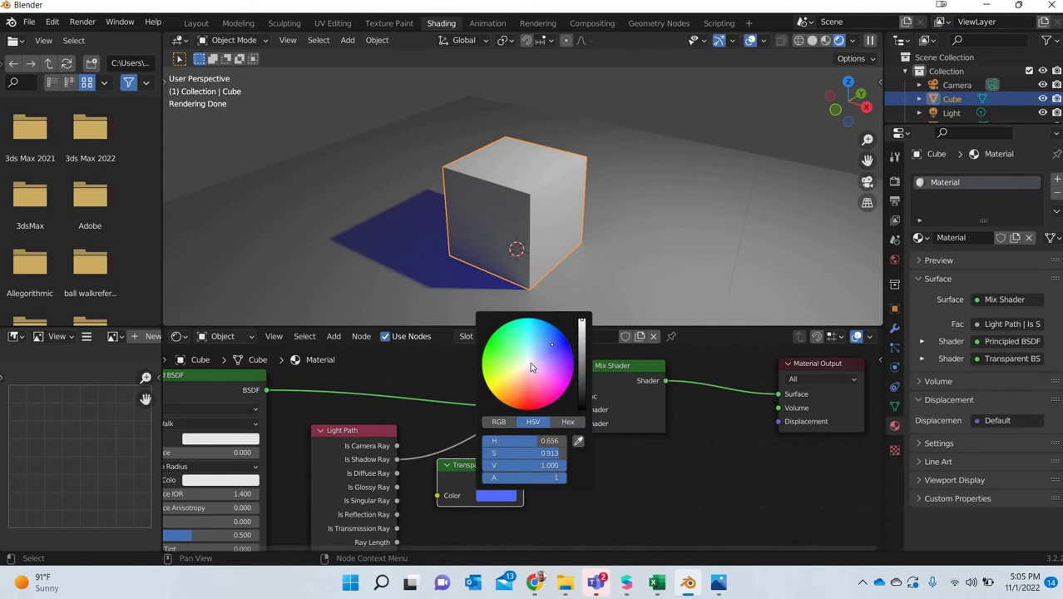
click(530, 362)
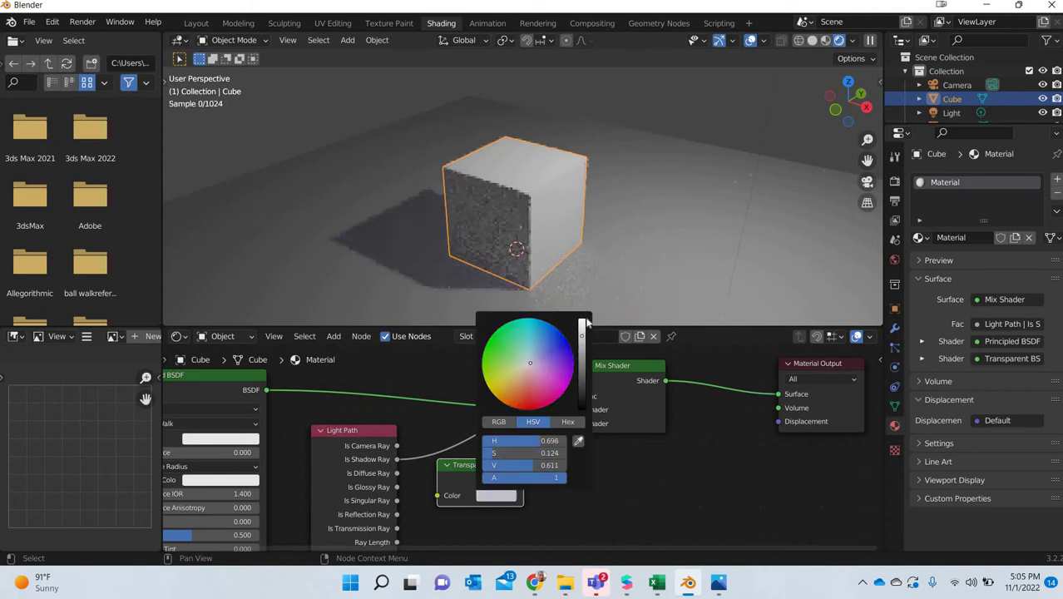
click(496, 495)
click(532, 403)
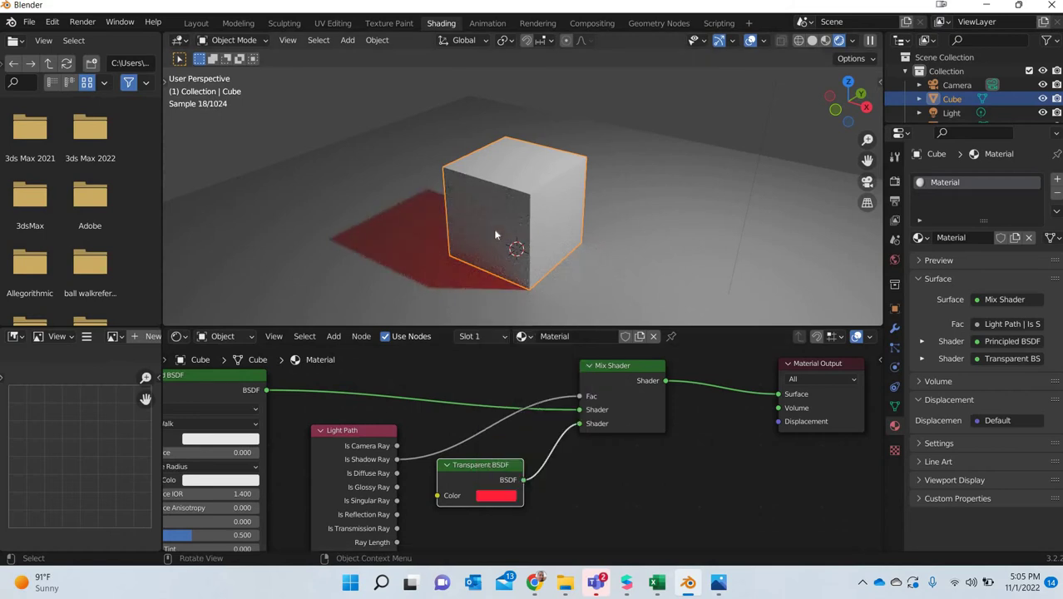
middle_drag(493, 229, 491, 263)
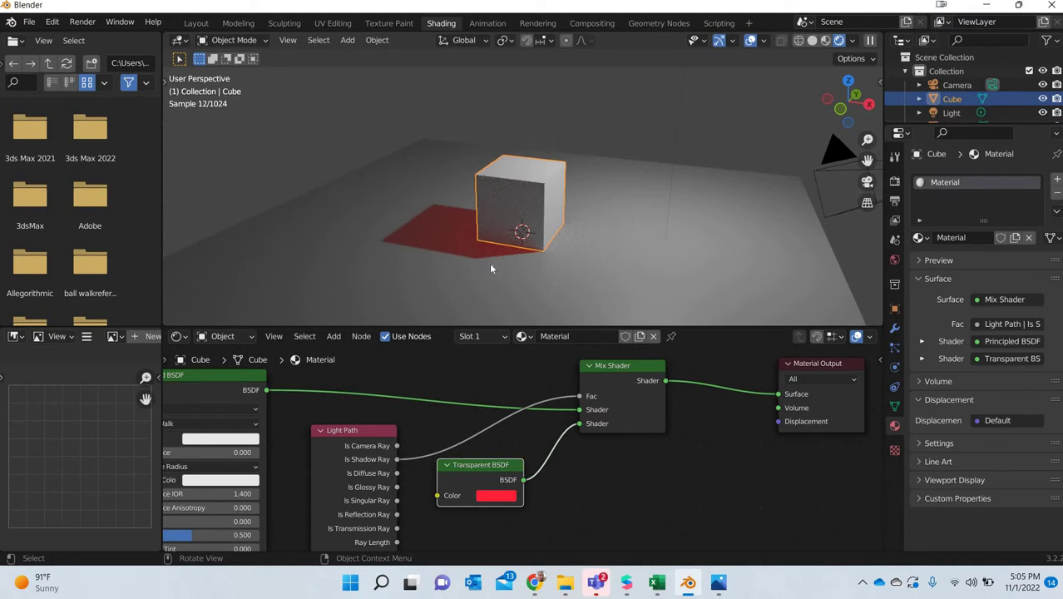
middle_drag(510, 276, 444, 261)
scroll(444, 261, up, 2)
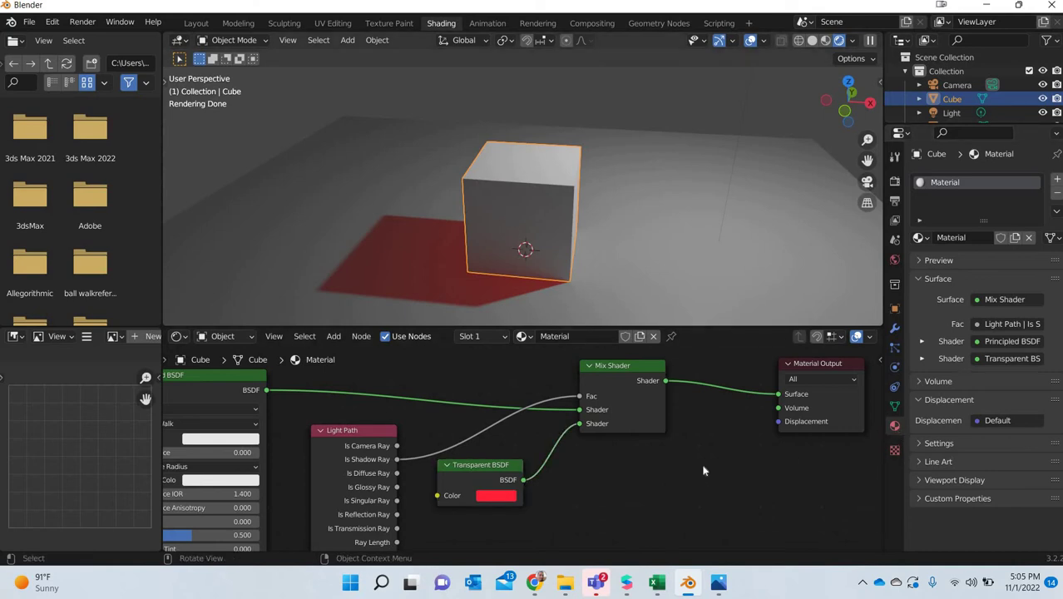
click(239, 23)
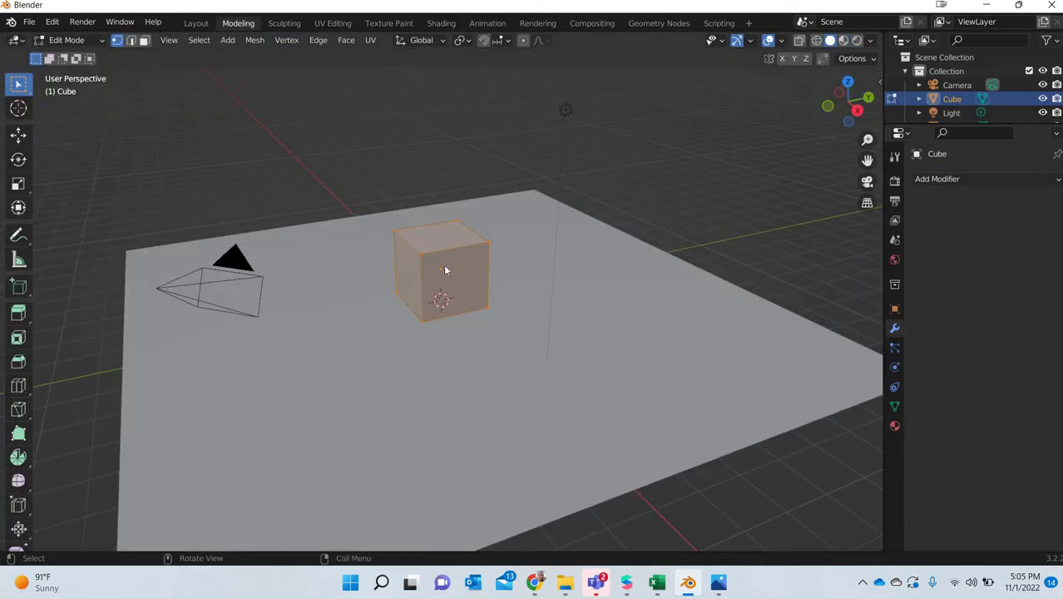
key(Tab)
click(894, 425)
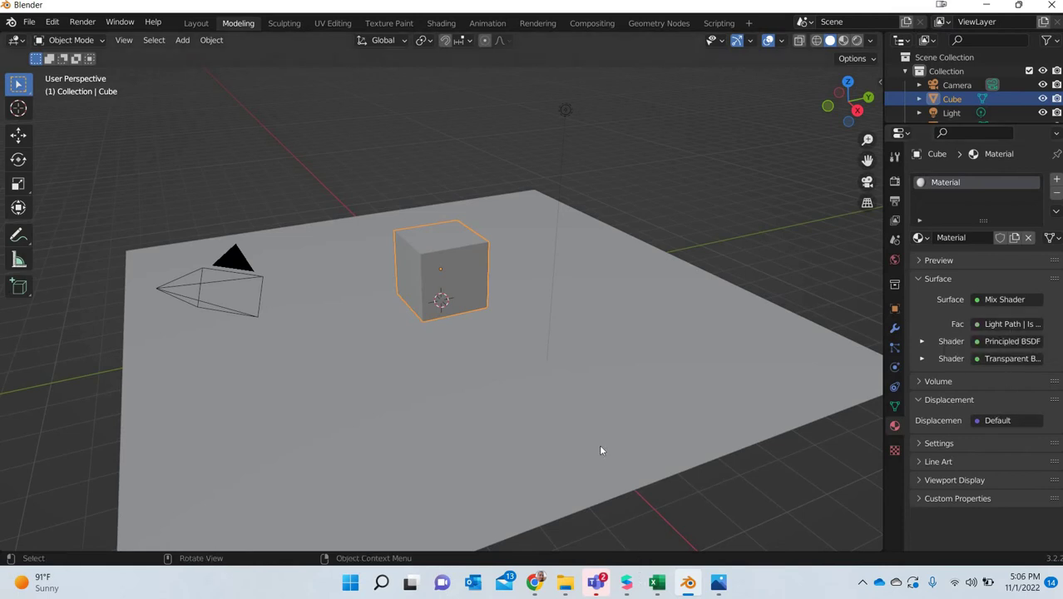
- Back in the Shading workspace, set the Principled BSDF Roughness to 0.100
click(442, 22)
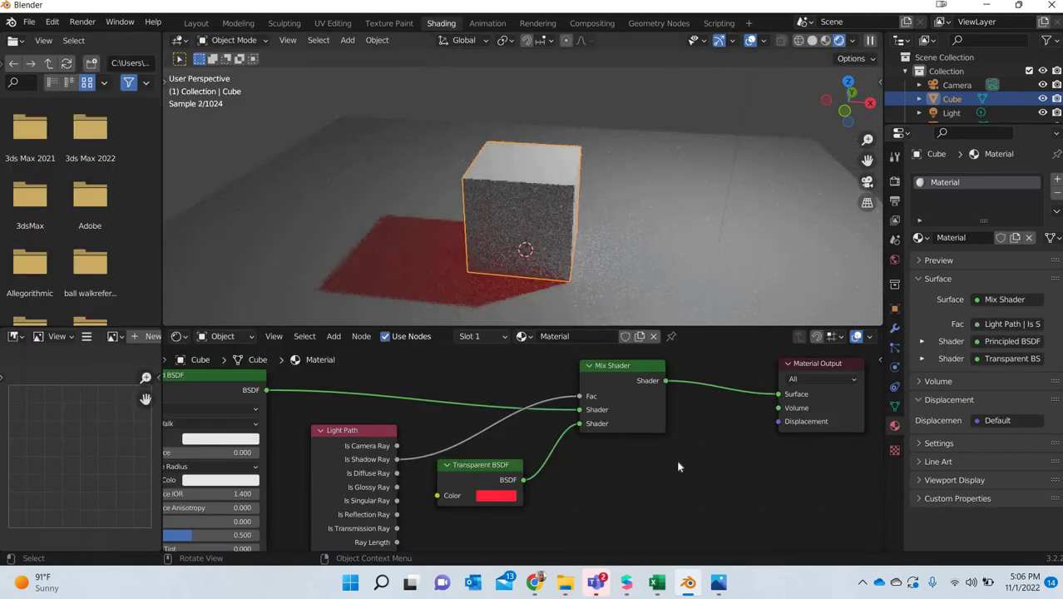
scroll(510, 451, left, 5)
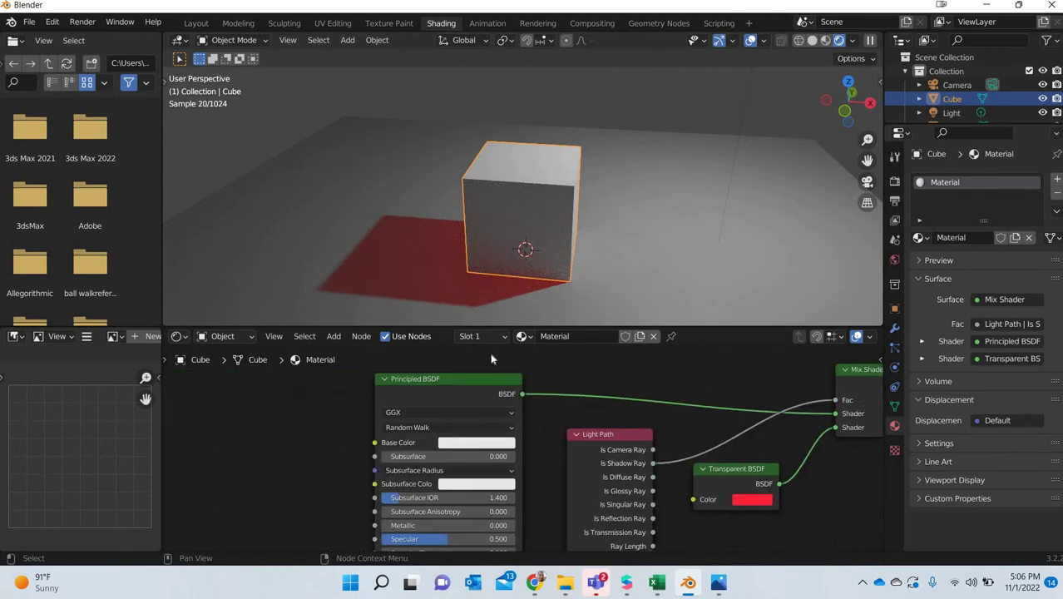
click(476, 442)
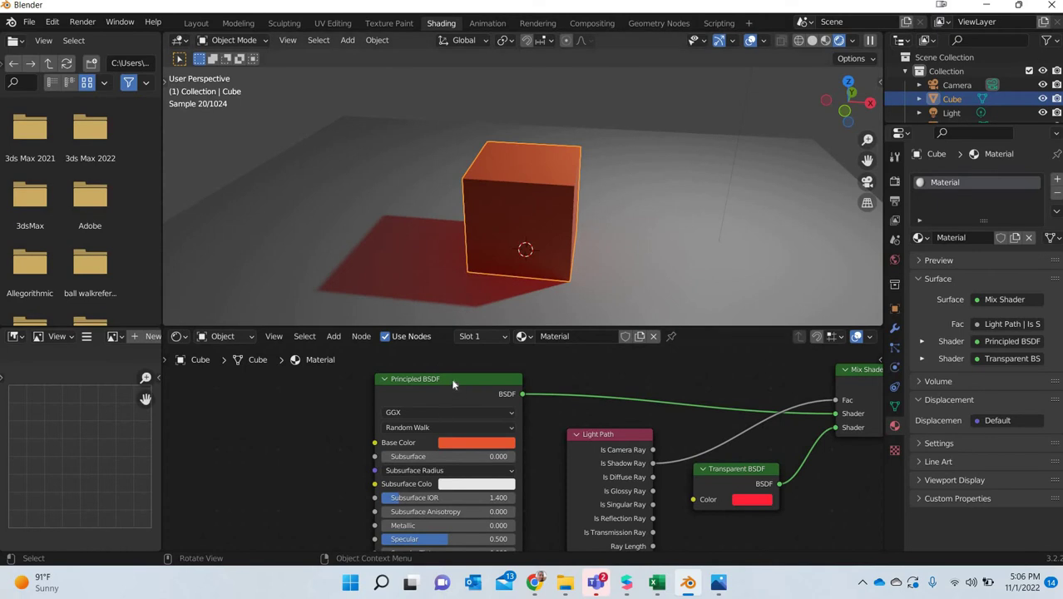
drag(518, 441, 499, 432)
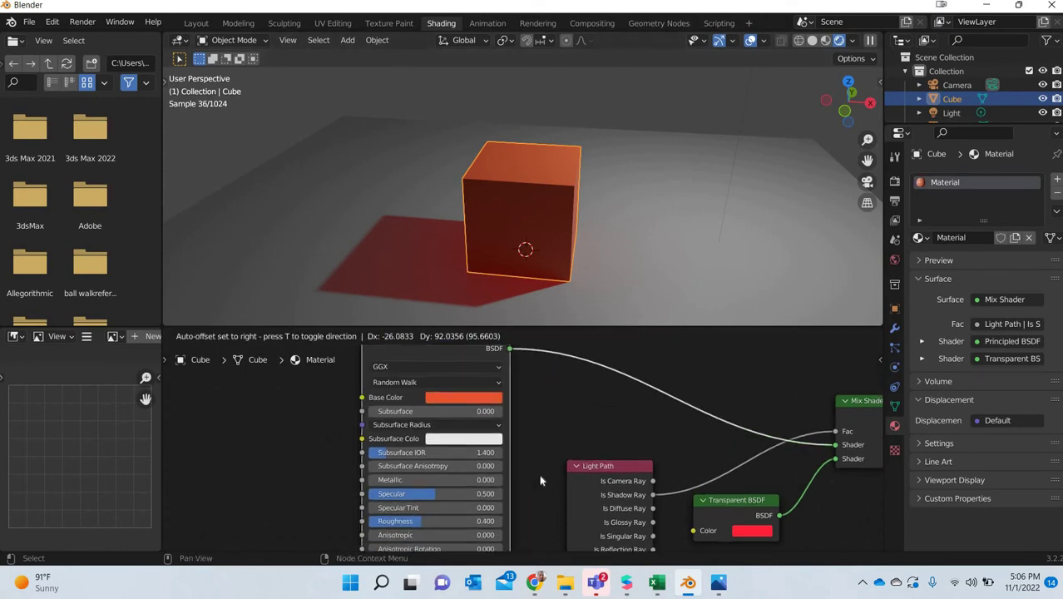
scroll(542, 448, down, 2)
scroll(542, 447, up, 1)
middle_drag(542, 447, 541, 391)
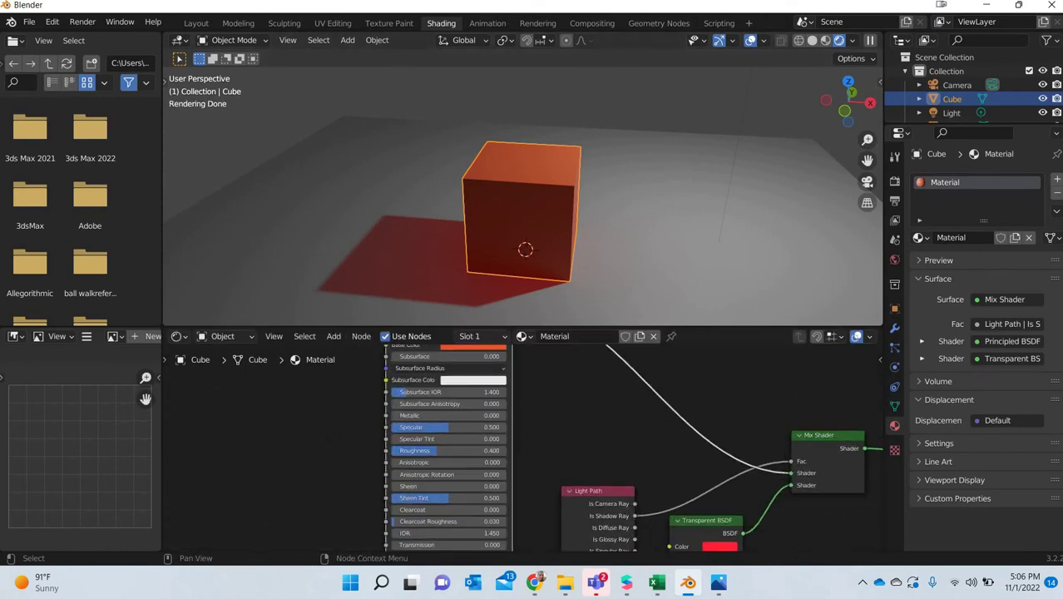
double_click(455, 450)
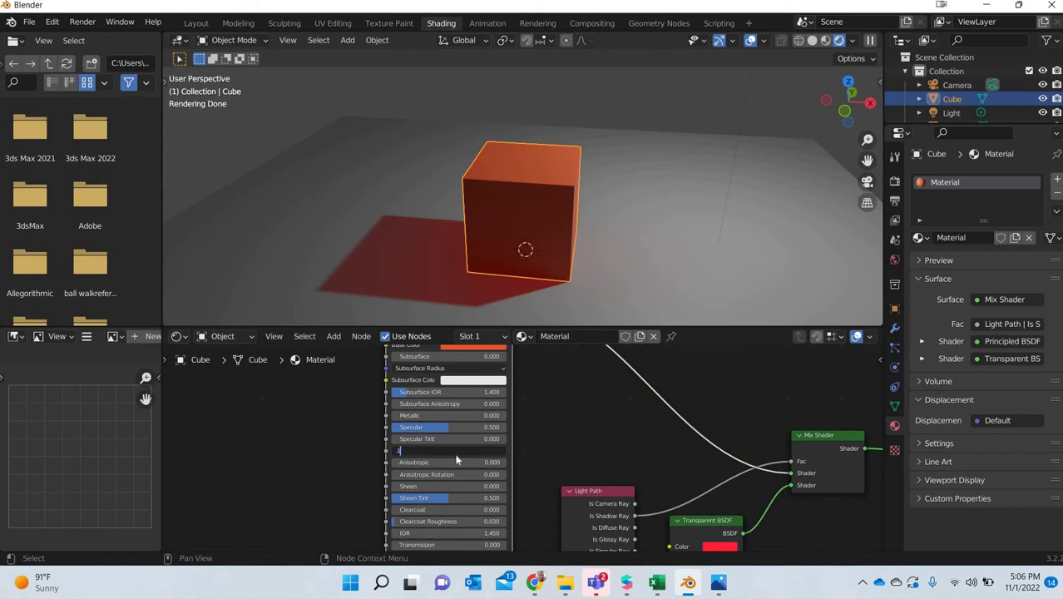
key(Return)
- Set Transmission to 1, Transmission Roughness to 0.193 and Metallic to 0.444
scroll(532, 441, down, 1)
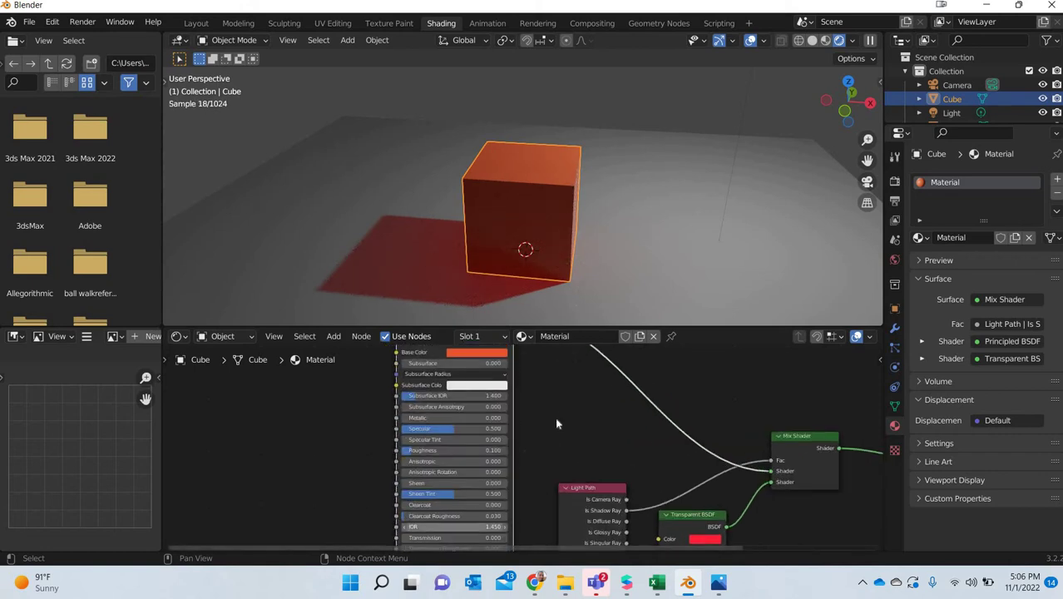
shift+scroll(458, 488, down, 3)
click(456, 472)
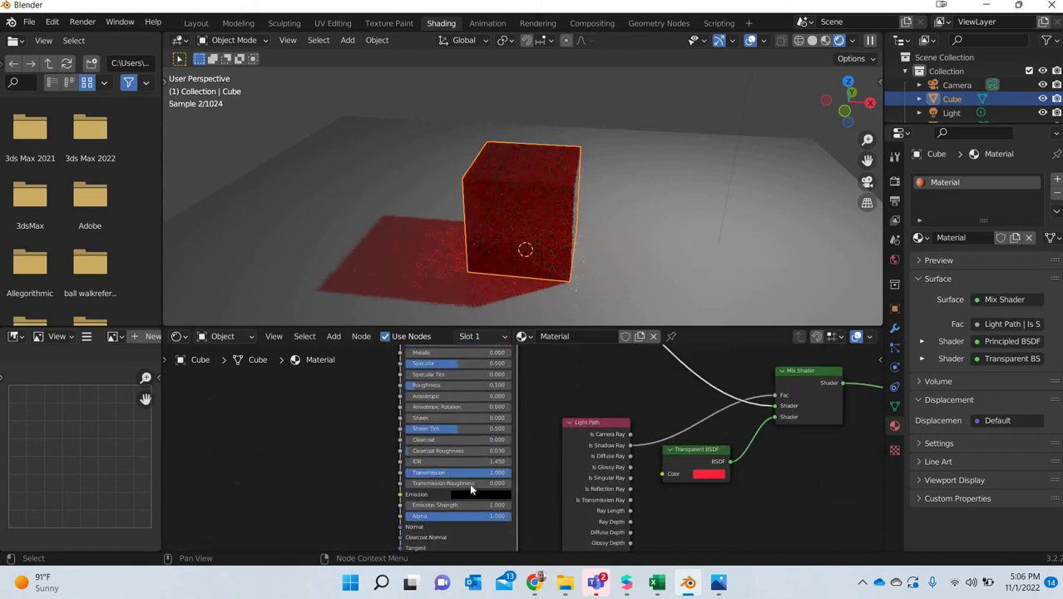
drag(457, 484, 491, 483)
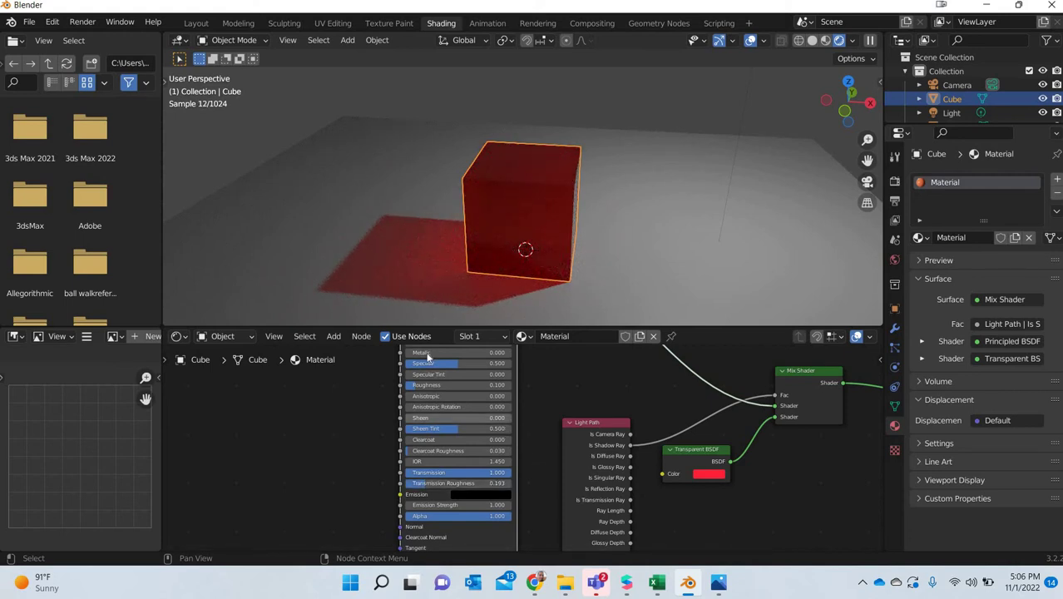
scroll(530, 435, up, 2)
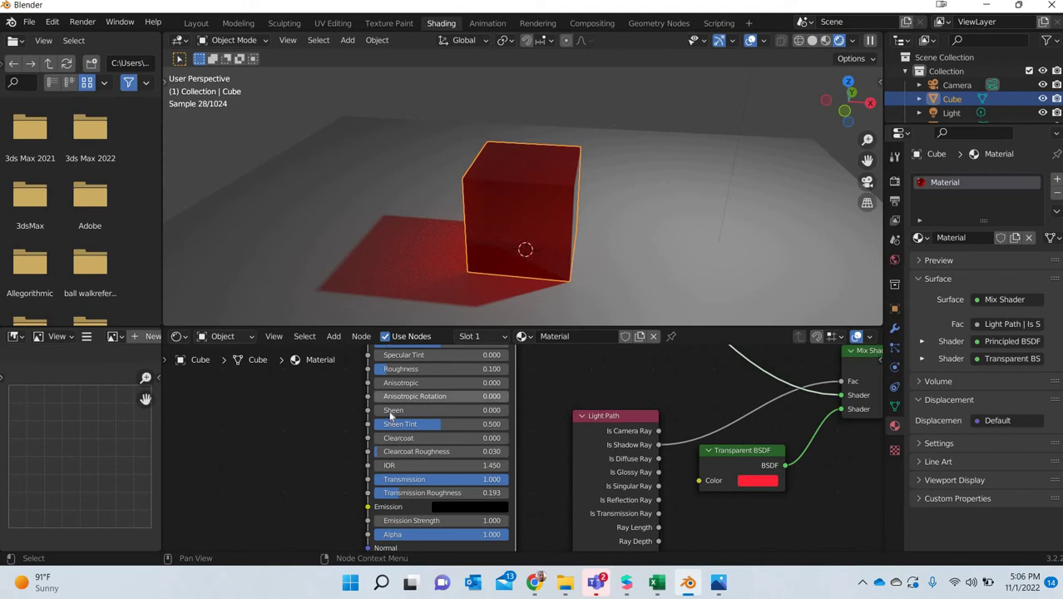
middle_drag(529, 435, 546, 520)
drag(384, 398, 299, 389)
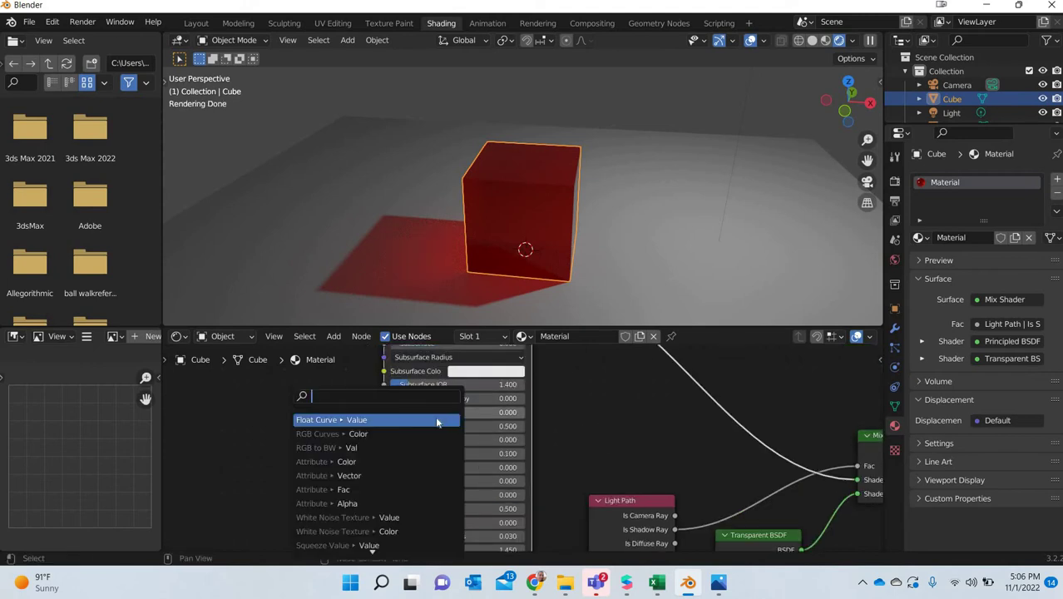
key(Escape)
drag(412, 411, 449, 411)
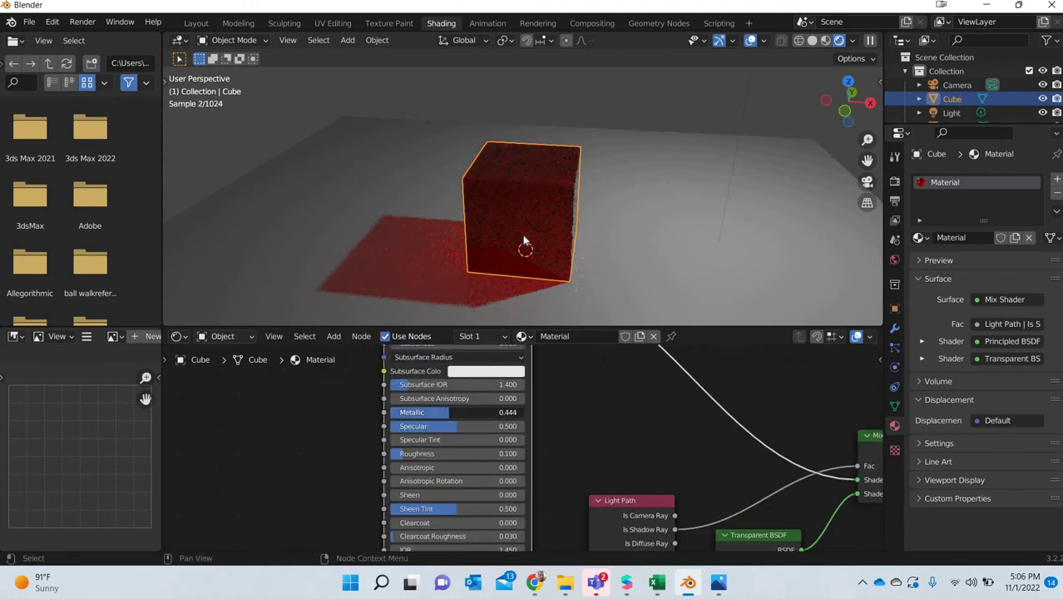
- Frame the cube through the camera view
middle_drag(566, 224, 567, 229)
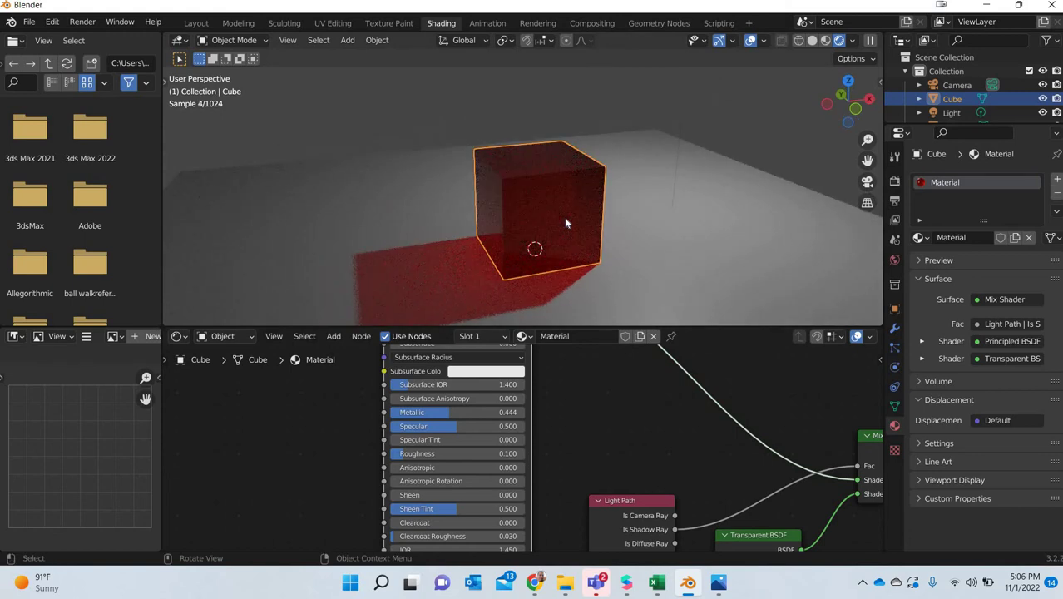
key(KP_0)
mouse_move(582, 274)
shift+middle_down()
mouse_move(549, 257)
mouse_move(573, 194)
shift+middle_up()
scroll(565, 242, up, 3)
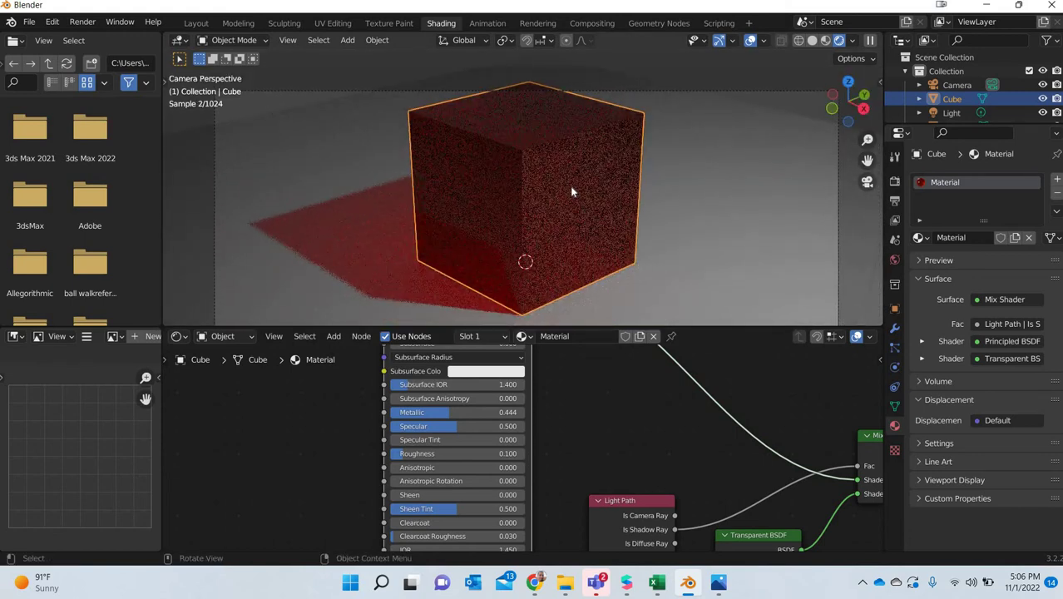
- In Edit Mode, select all of the cube's edges and apply Bevel Edges
key(Tab)
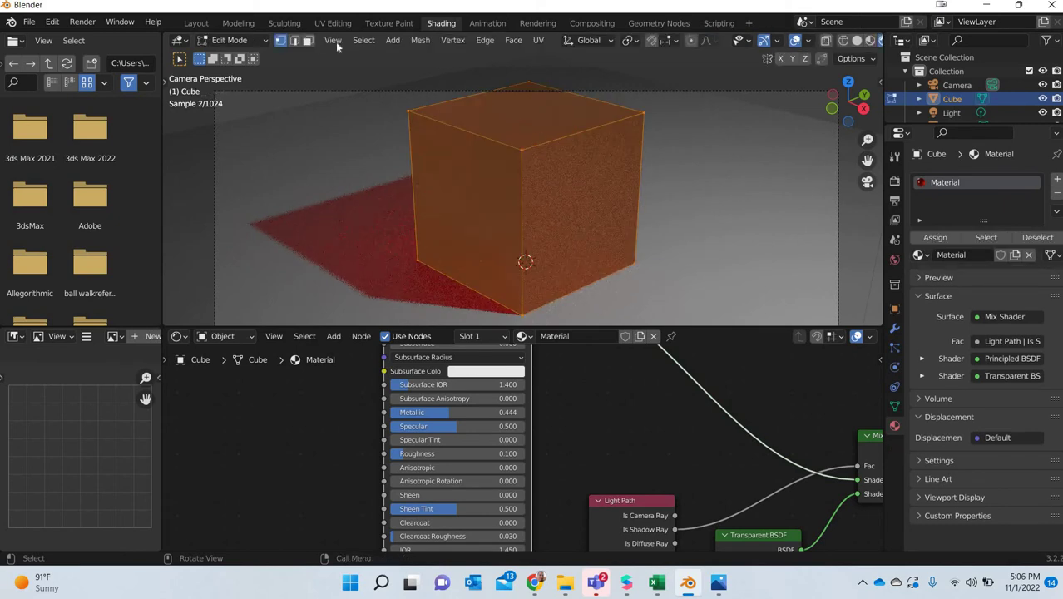
key(2)
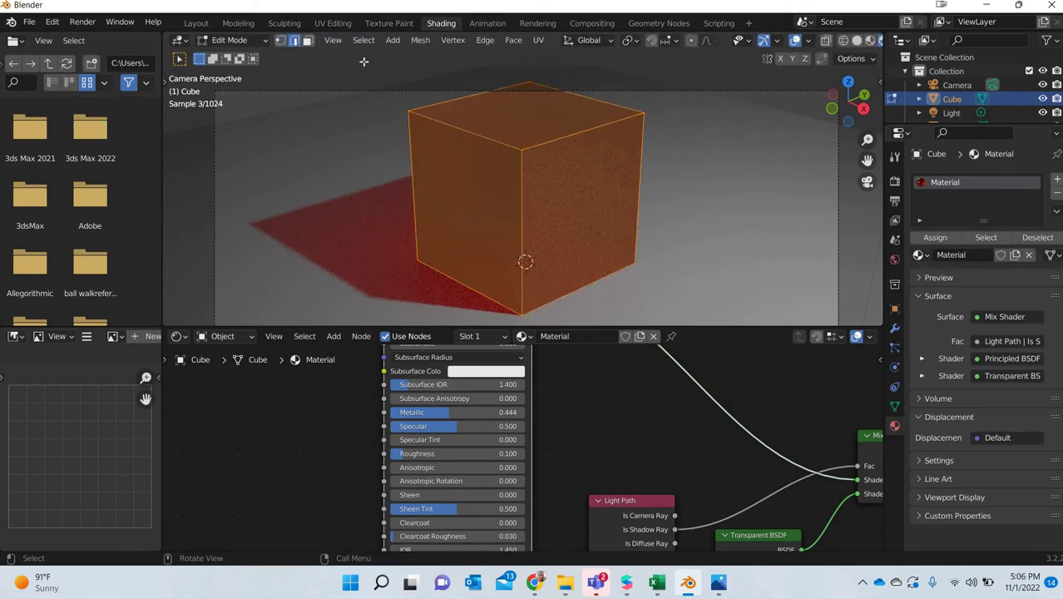
drag(360, 61, 779, 317)
drag(732, 313, 346, 52)
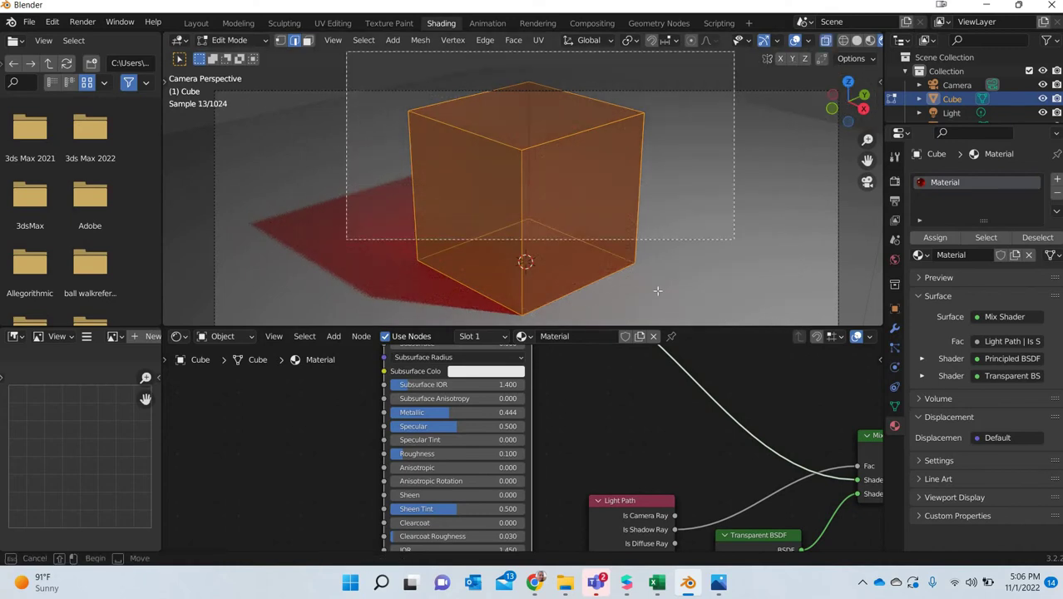
click(485, 42)
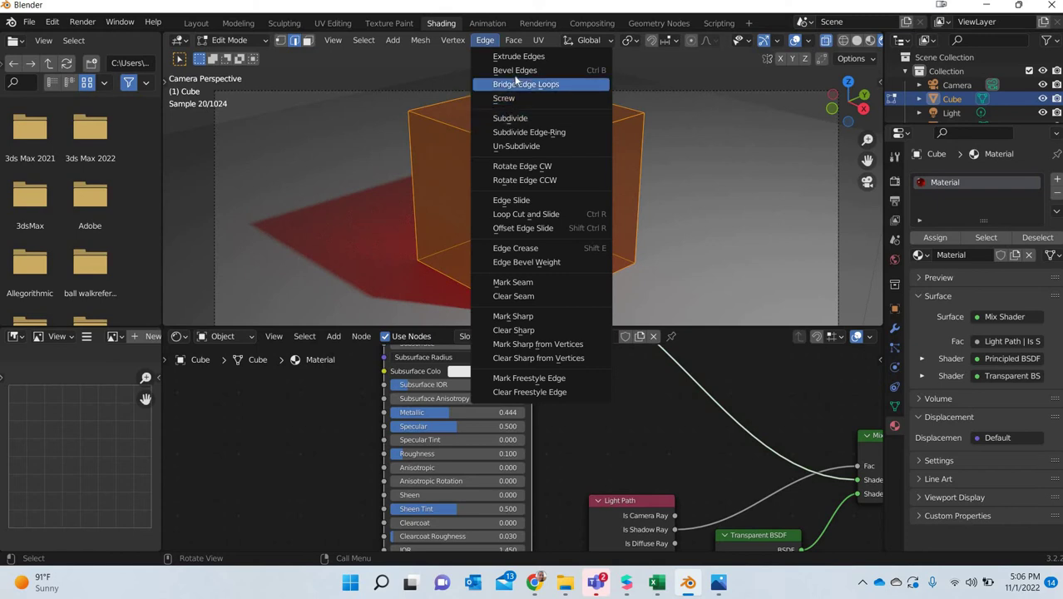
click(518, 70)
click(233, 317)
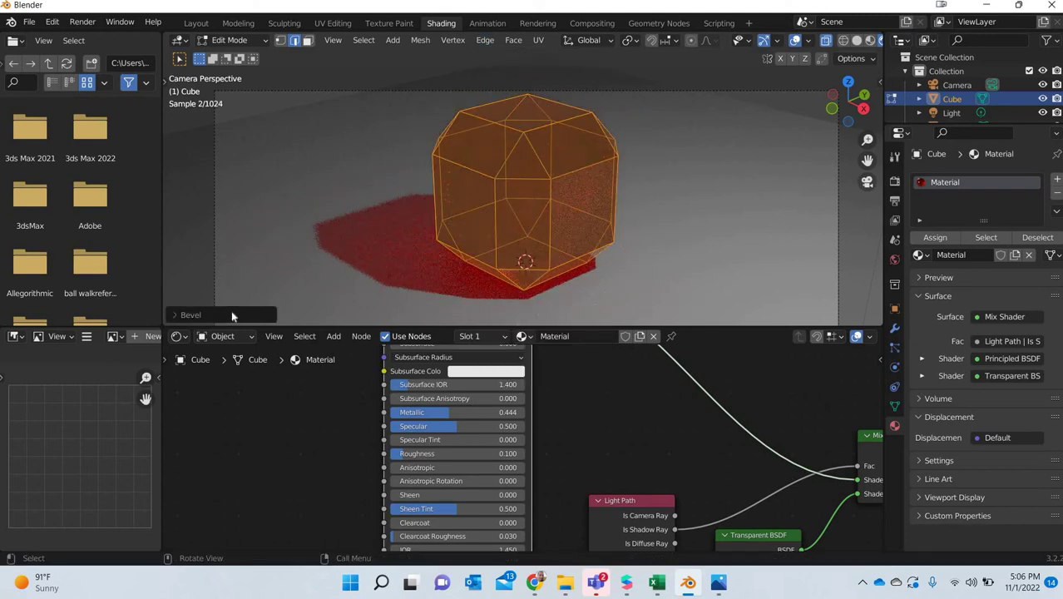
- Set the bevel width to 0.05 m with 3 segments
click(190, 311)
click(321, 134)
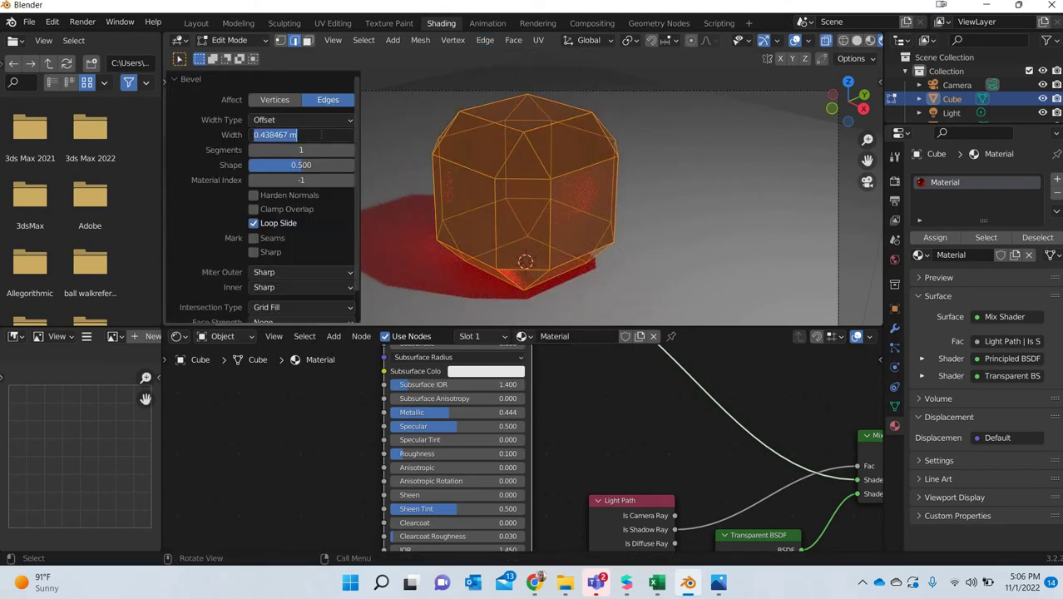
key(BackSpace)
text(5)
key(Return)
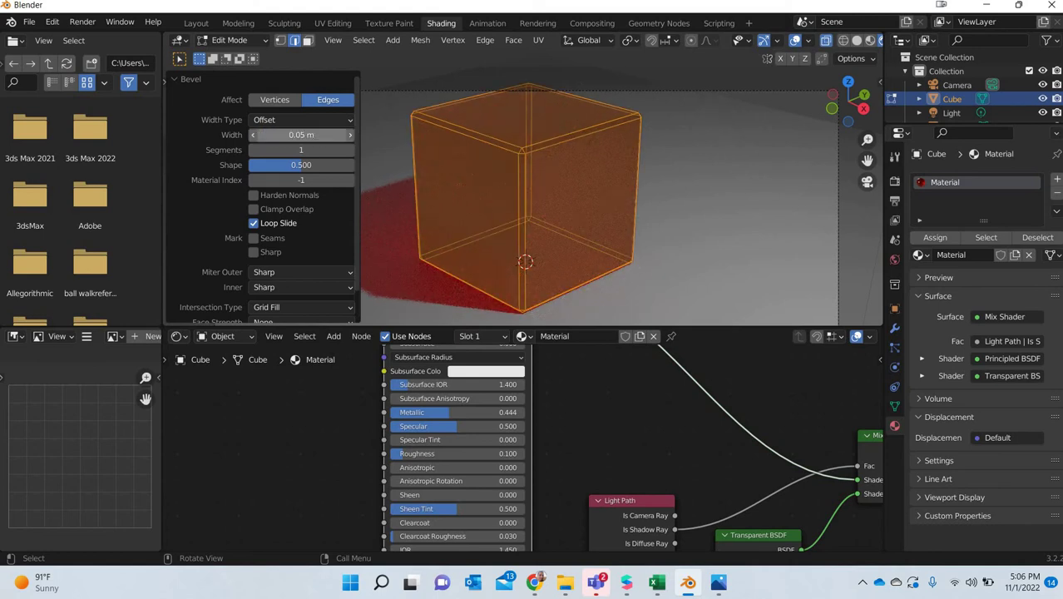
click(321, 149)
text(2)
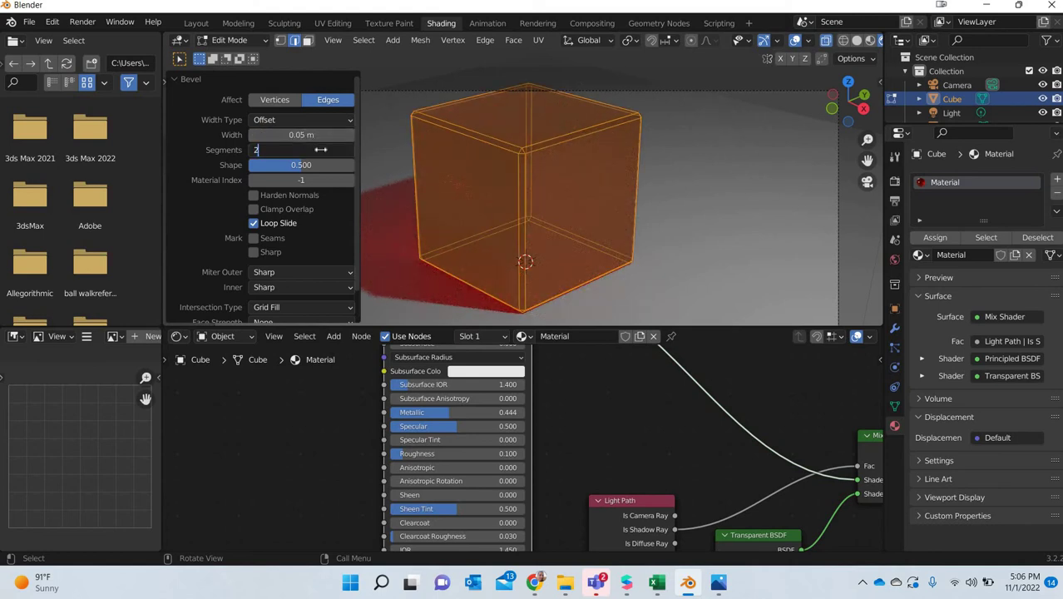
key(Return)
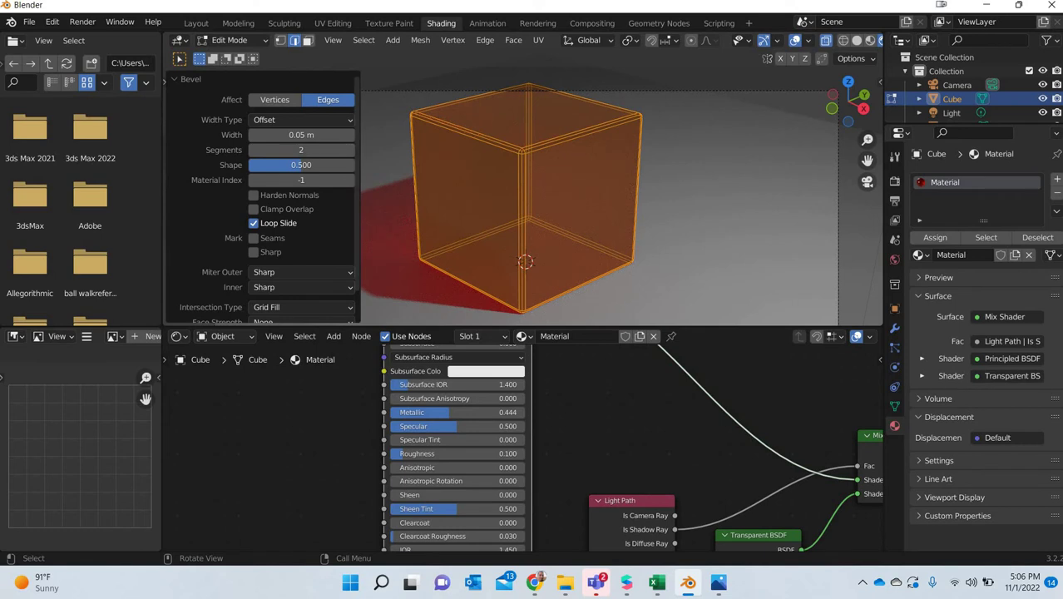
click(302, 150)
text(3)
key(Return)
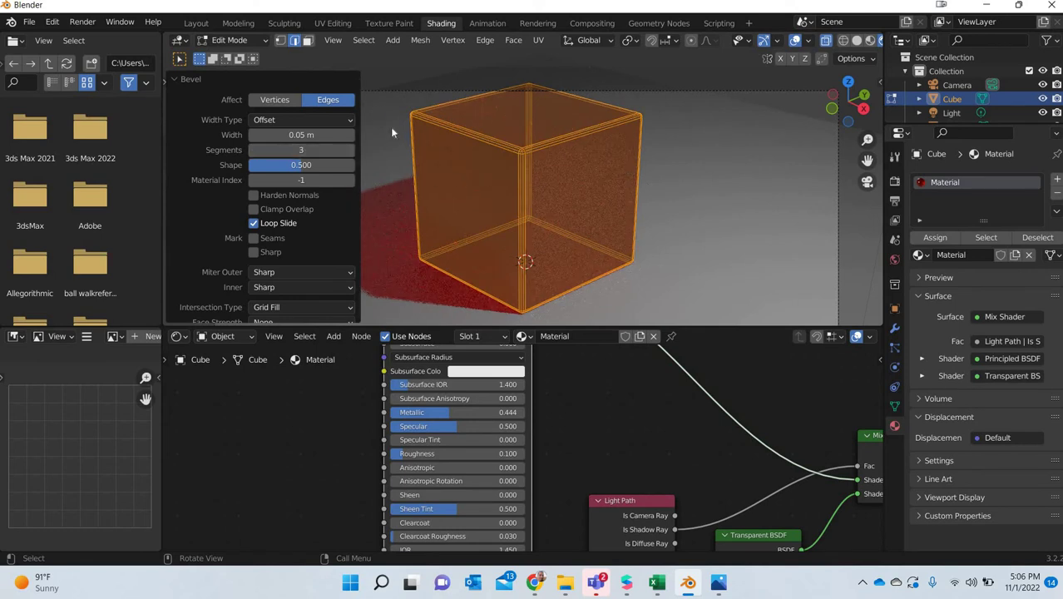
- Apply Shade Smooth to the cube in Object Mode and view it rendered through the camera
key(z)
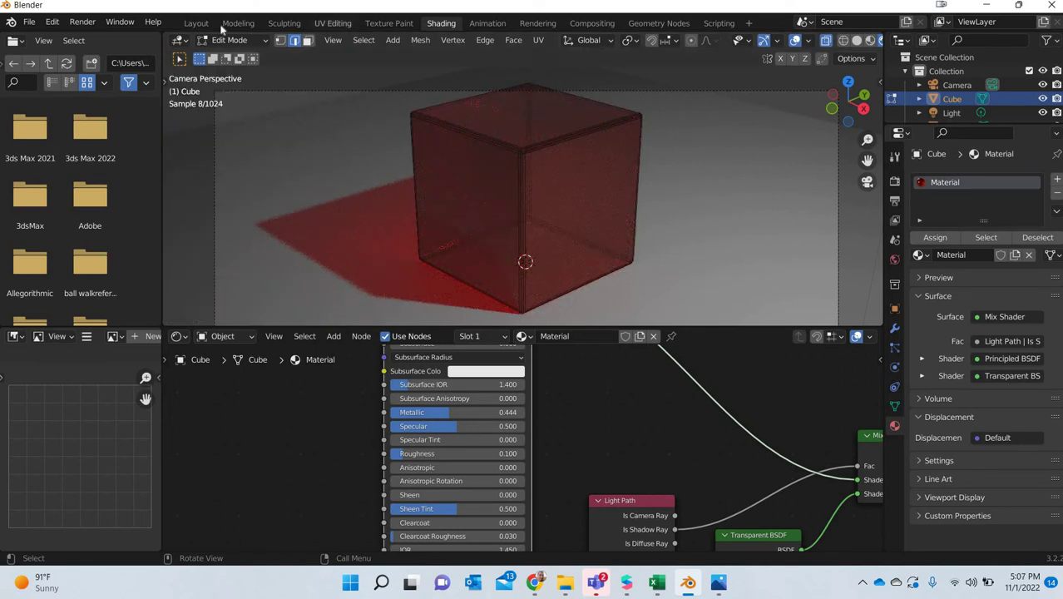
click(237, 25)
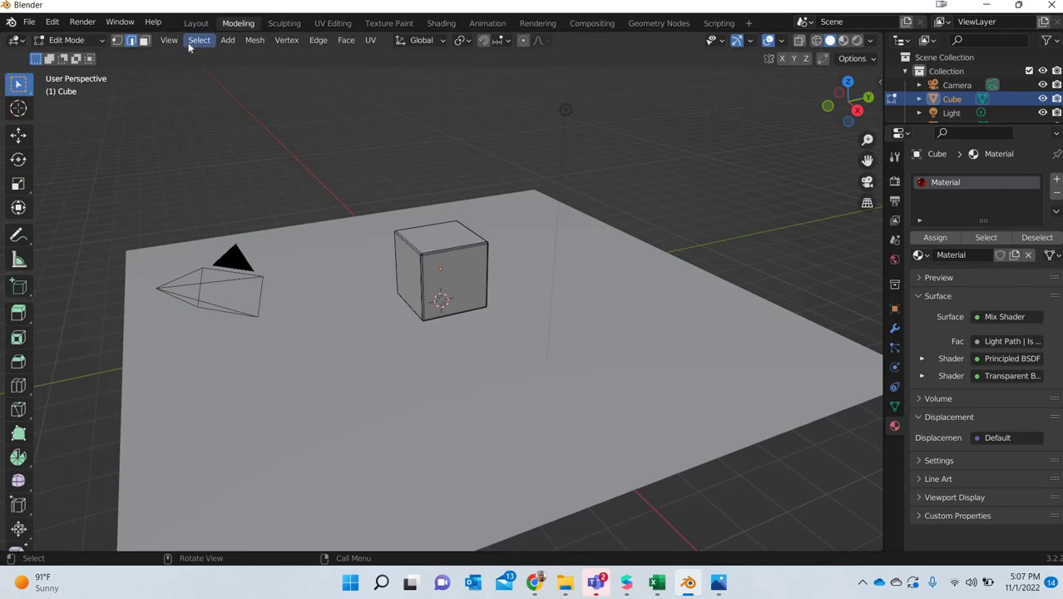
key(Tab)
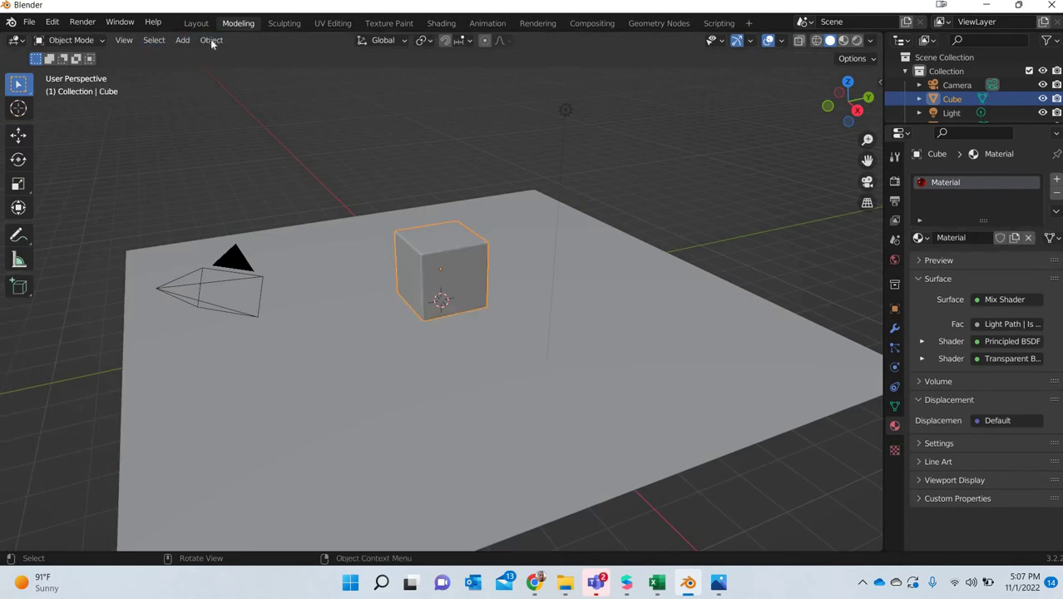
click(211, 40)
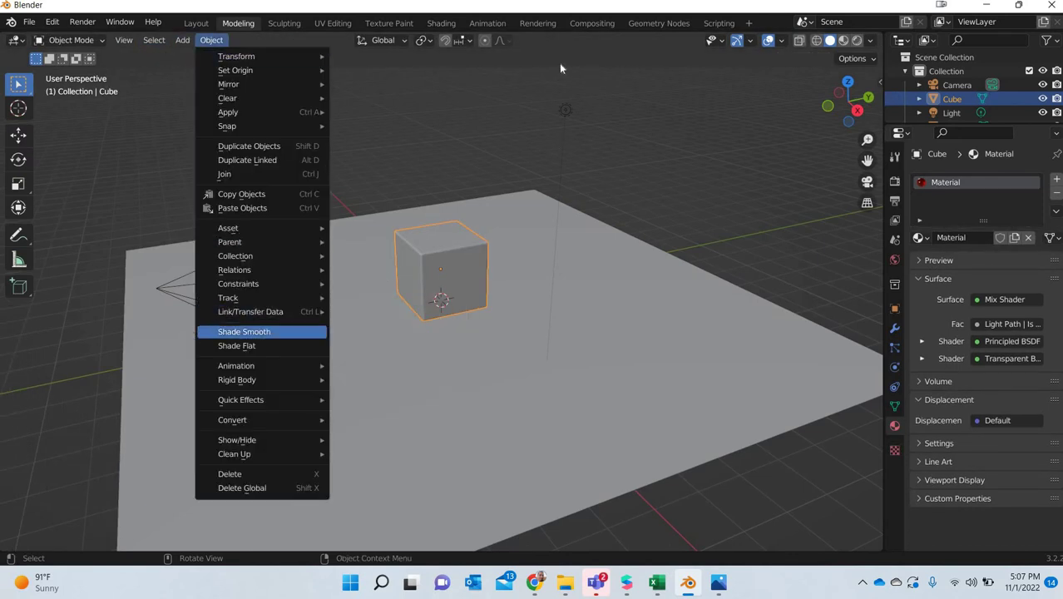
key(Return)
click(858, 40)
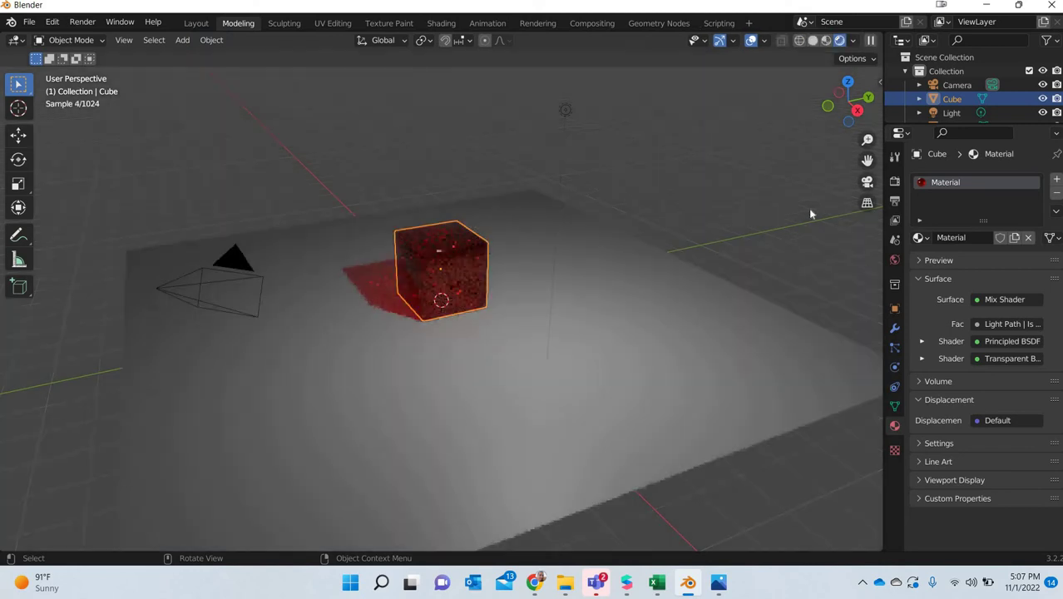
key(KP_0)
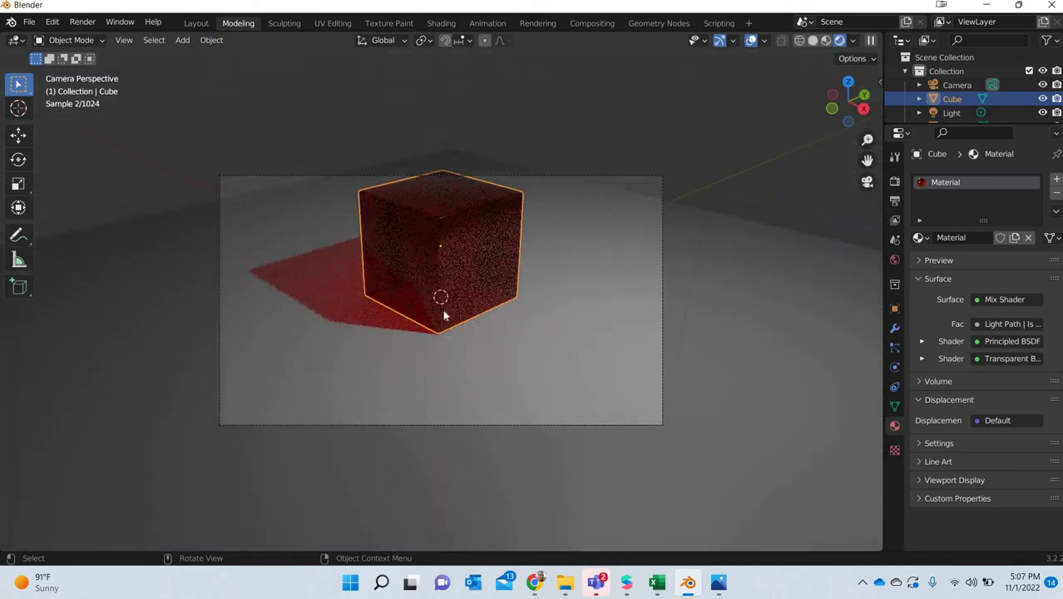
click(443, 23)
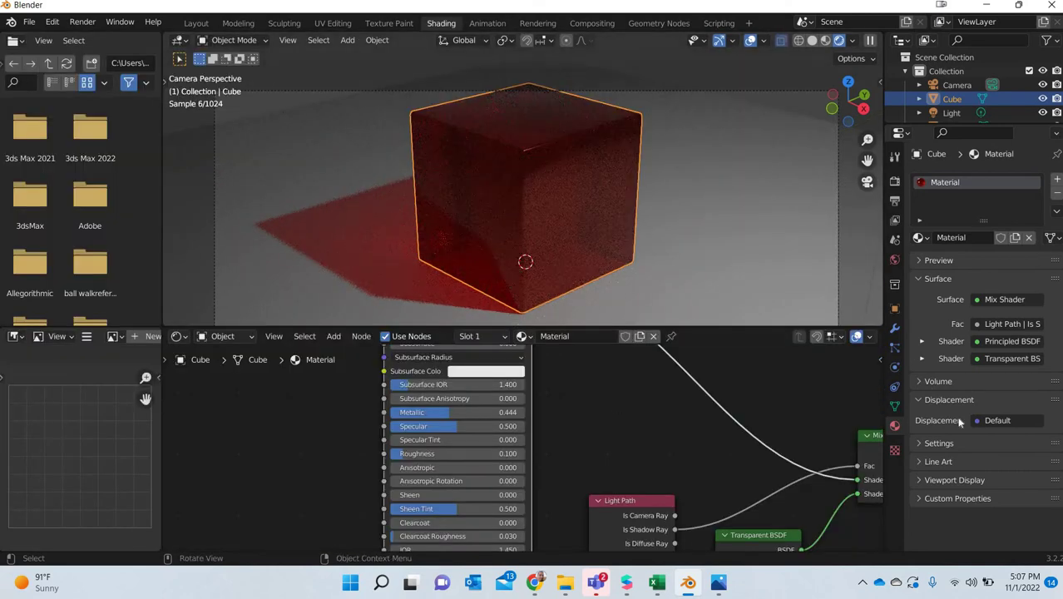
- Plug an Image Texture node into the floor plane's Base Color and switch to Material Preview
click(815, 282)
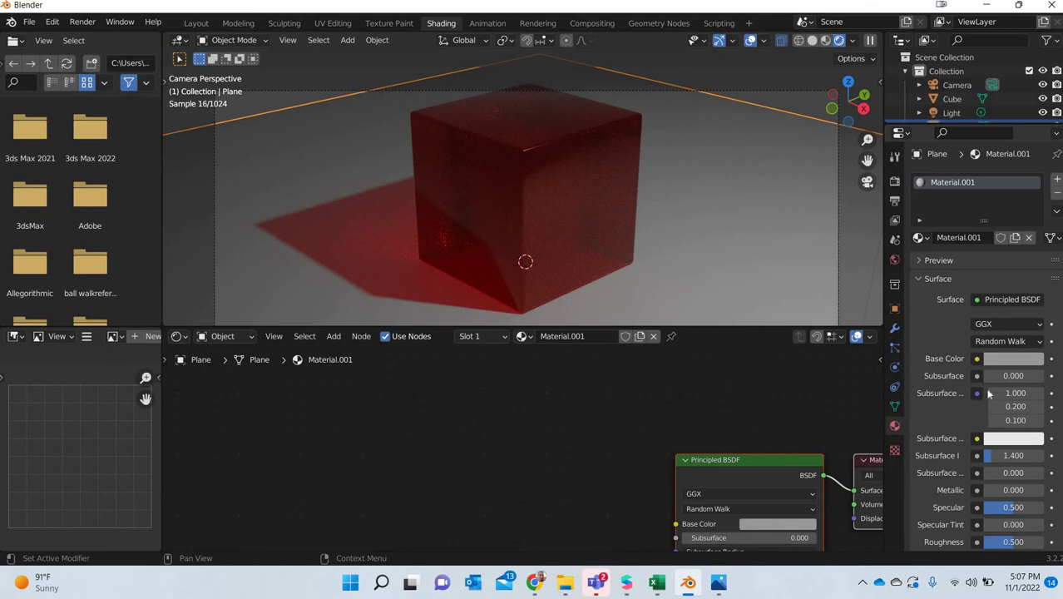
click(977, 359)
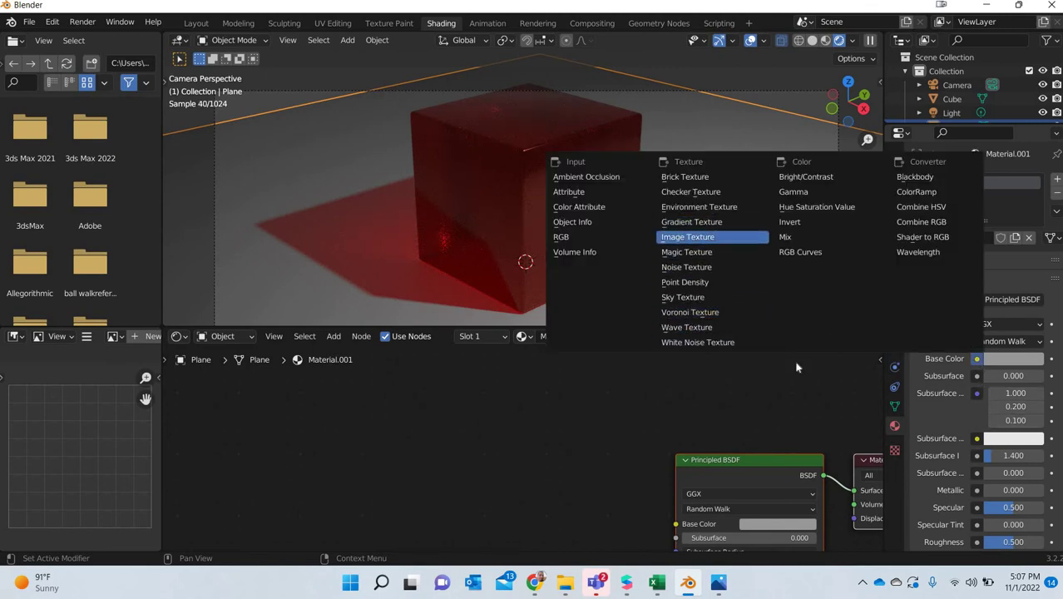
key(Return)
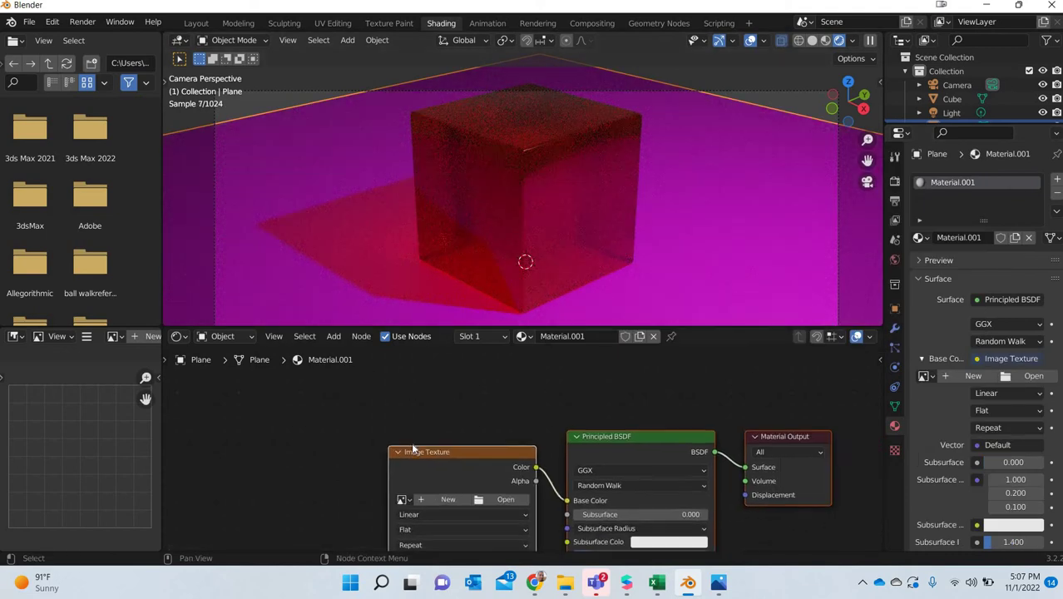
key(Home)
click(413, 458)
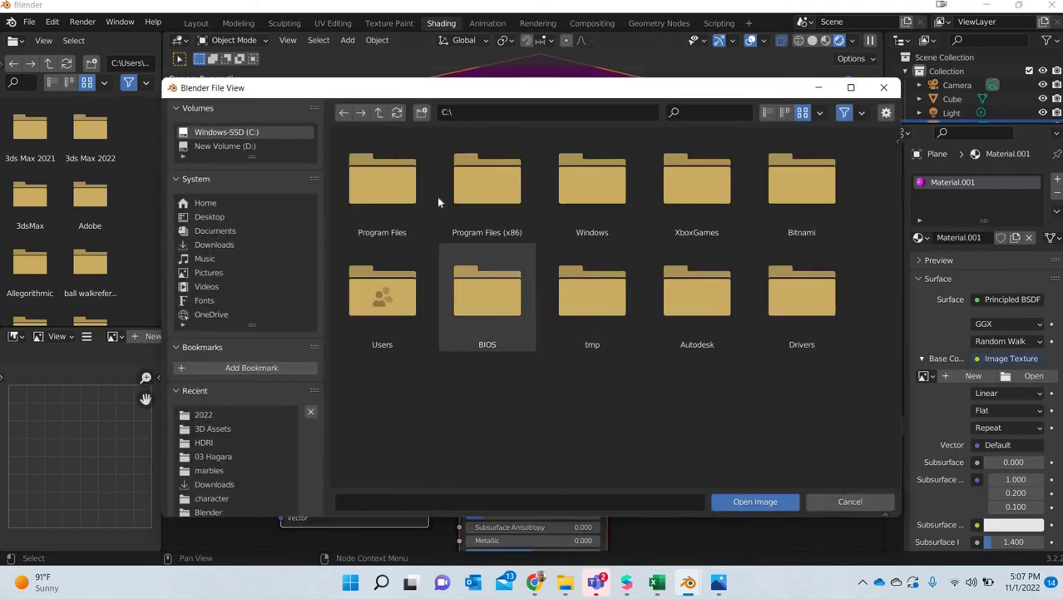
click(210, 218)
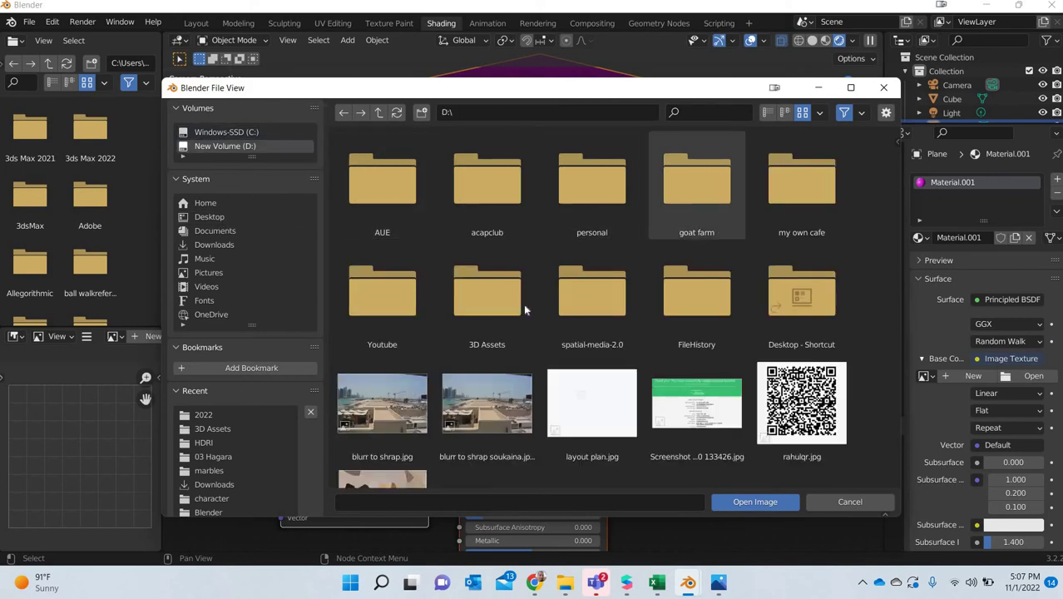
scroll(518, 323, down, 3)
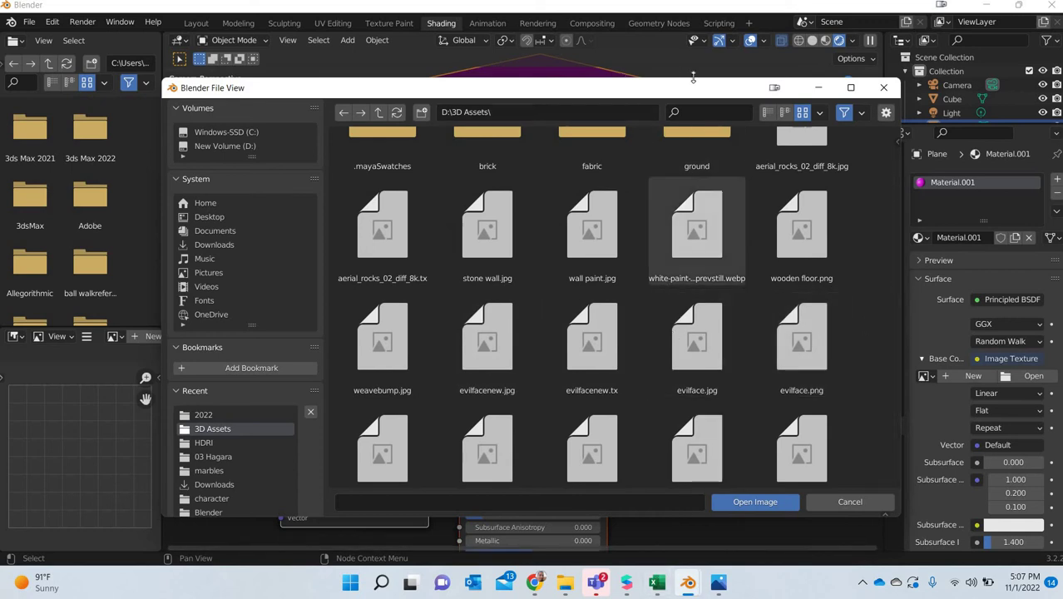
click(688, 582)
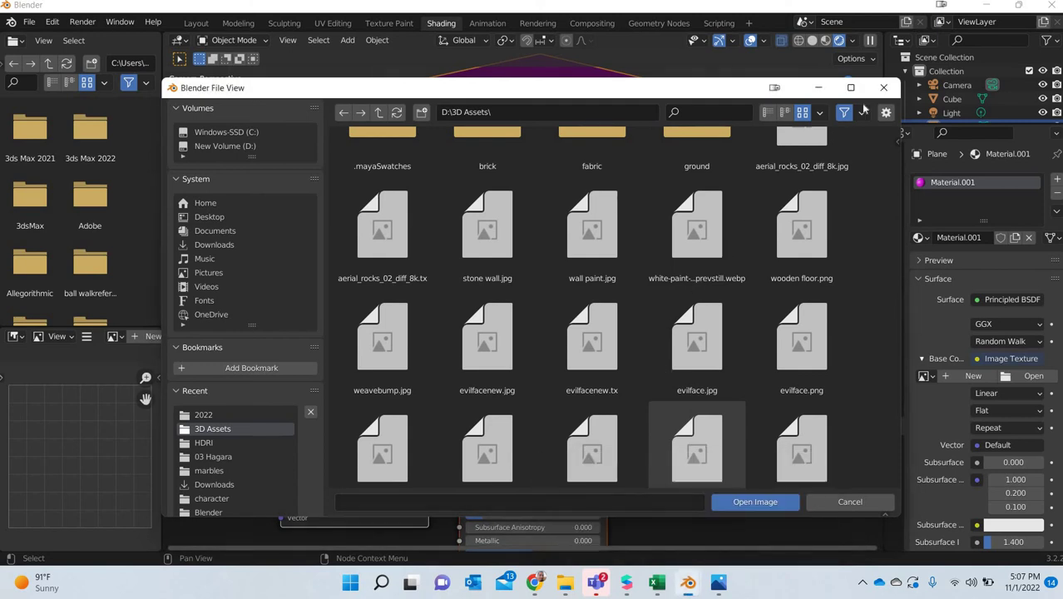
click(883, 87)
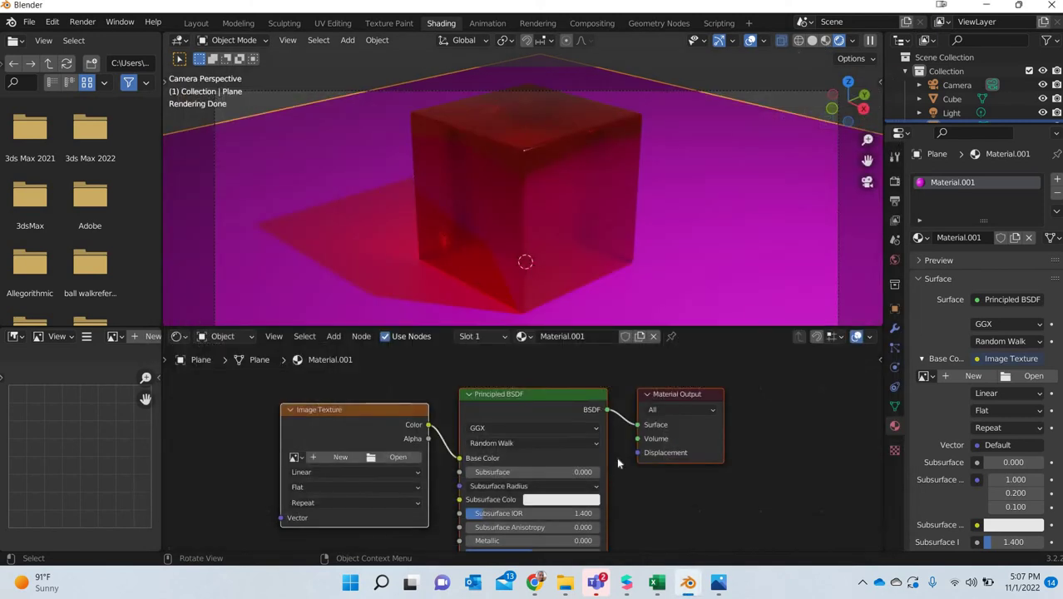
click(825, 40)
- Load D:\3D Assets\natural-wooden-background.jpg into the image texture
click(398, 457)
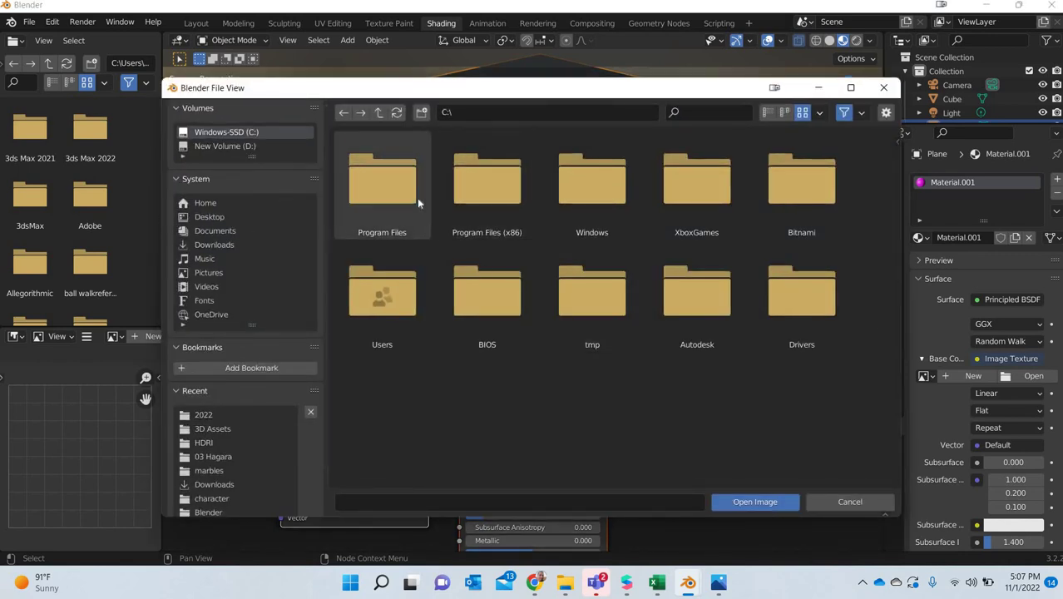
click(209, 216)
double_click(382, 183)
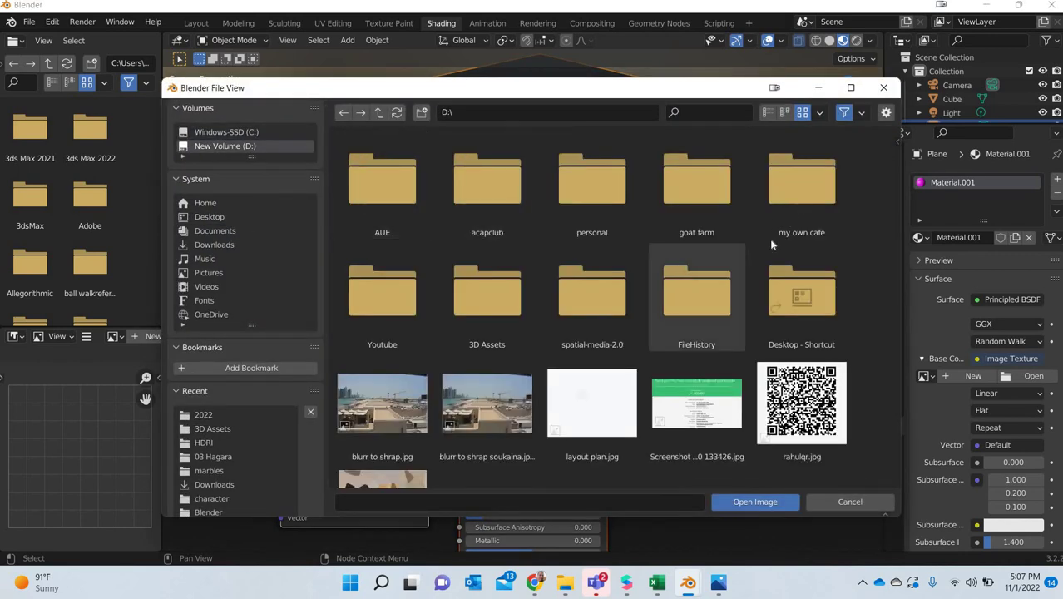
double_click(499, 310)
scroll(654, 346, down, 3)
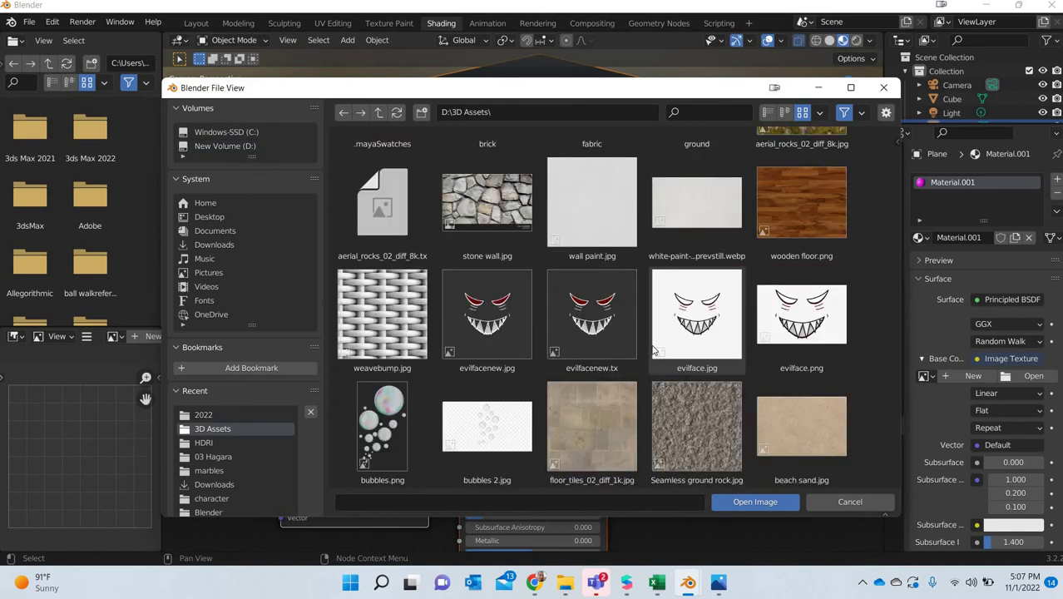
scroll(645, 352, down, 5)
scroll(624, 355, down, 5)
scroll(613, 357, down, 3)
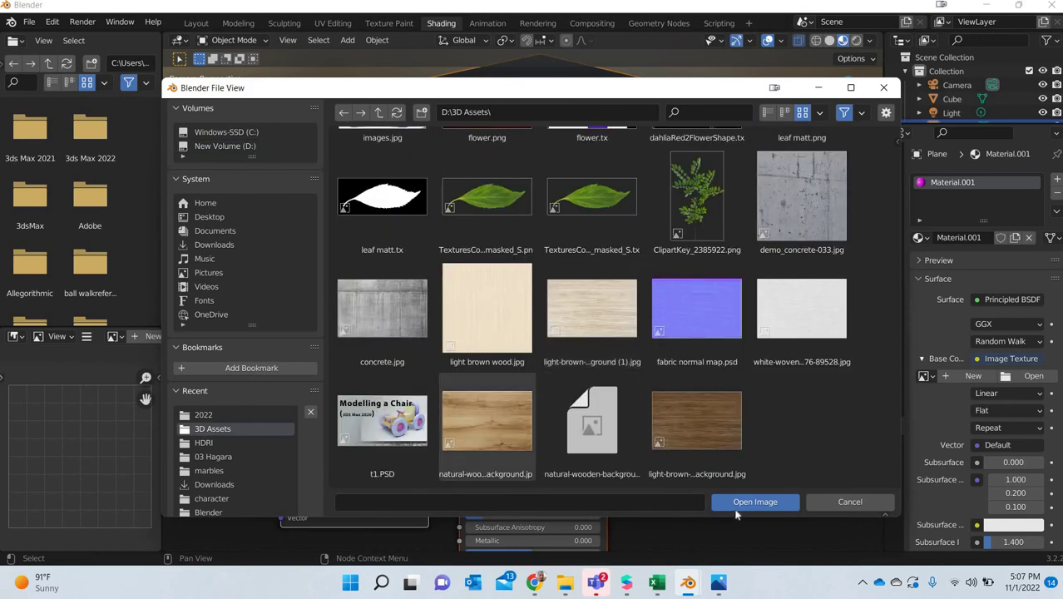
click(487, 421)
click(755, 502)
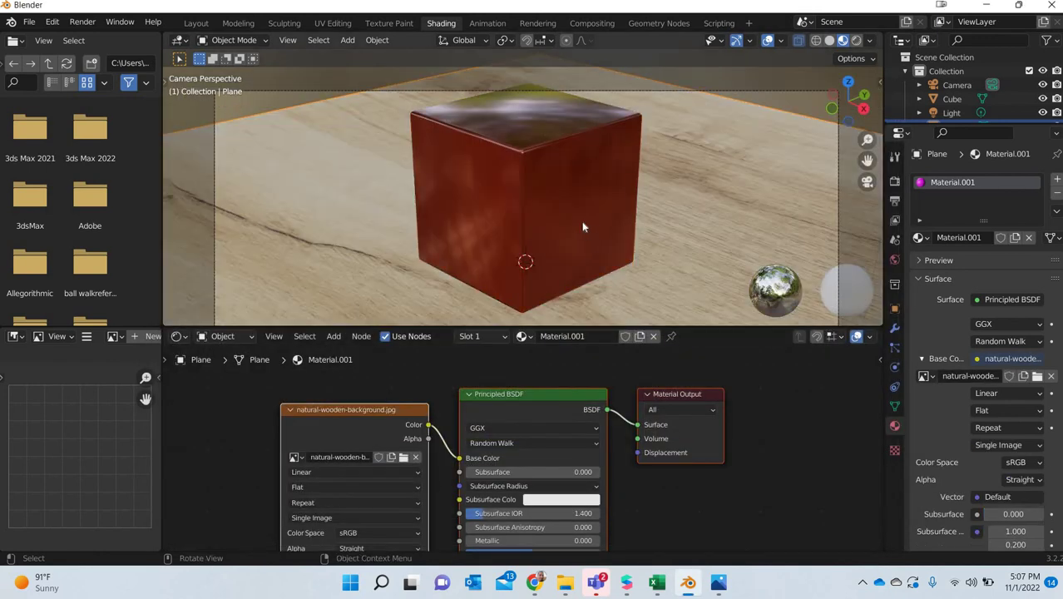
- In Rendered view, set the Transparent BSDF colour to muted salmon (H 0.024, S 0.618, V 0.660)
click(856, 40)
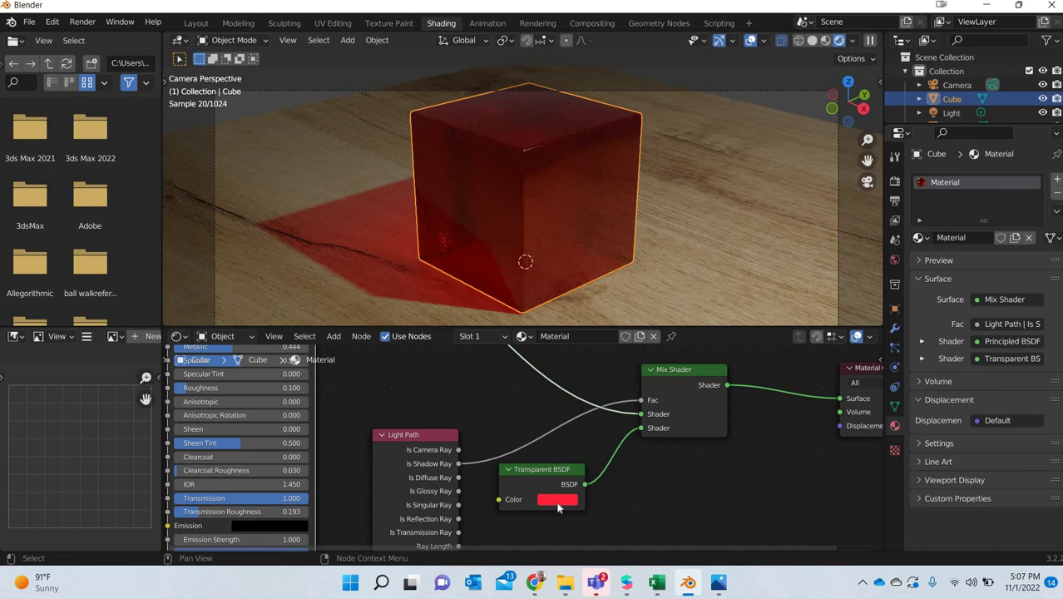
click(558, 501)
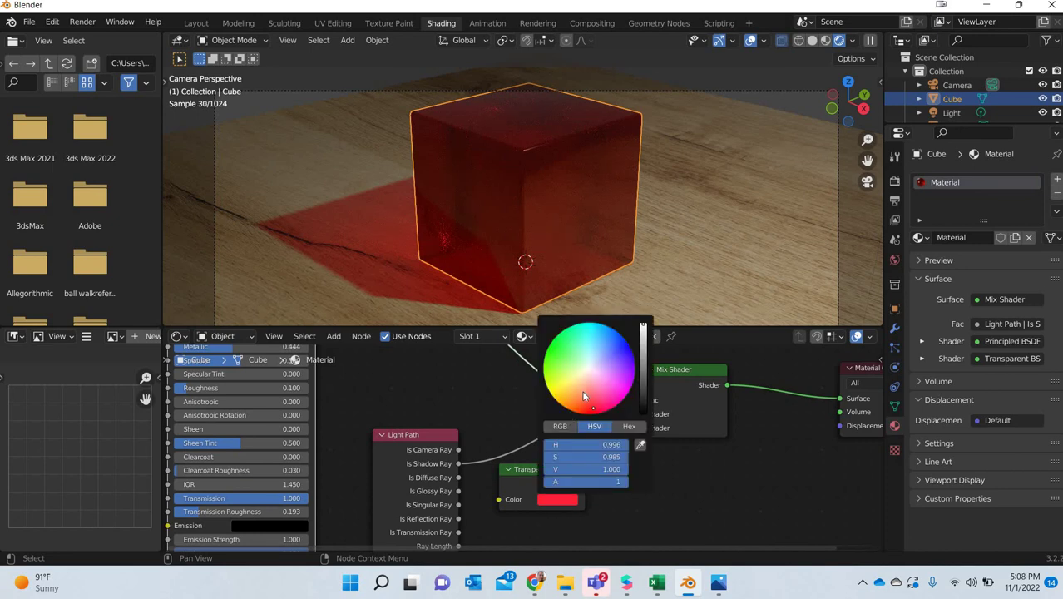
click(583, 393)
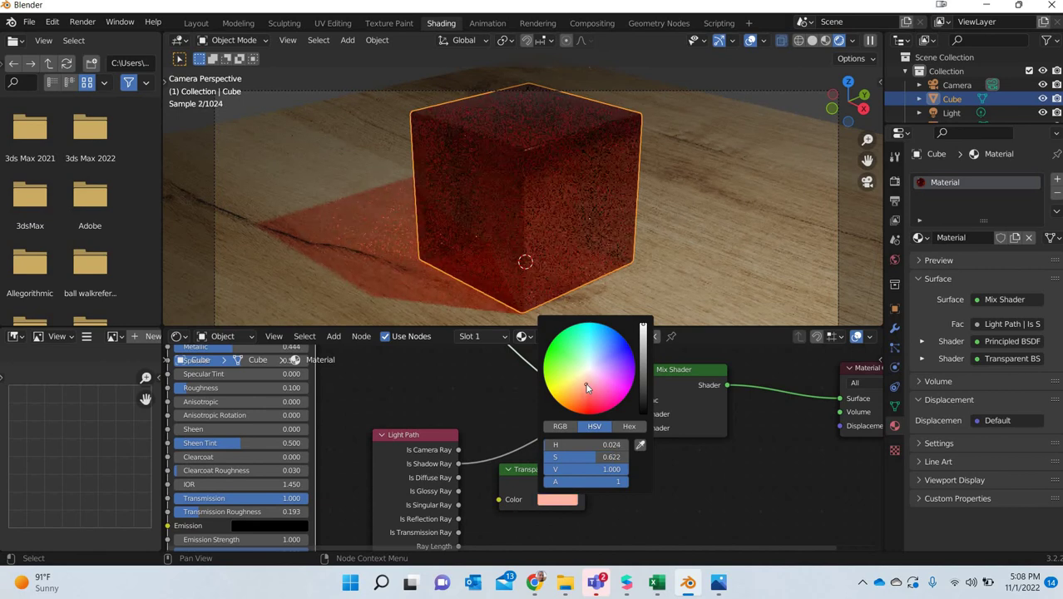
click(586, 388)
click(553, 500)
drag(644, 341, 644, 356)
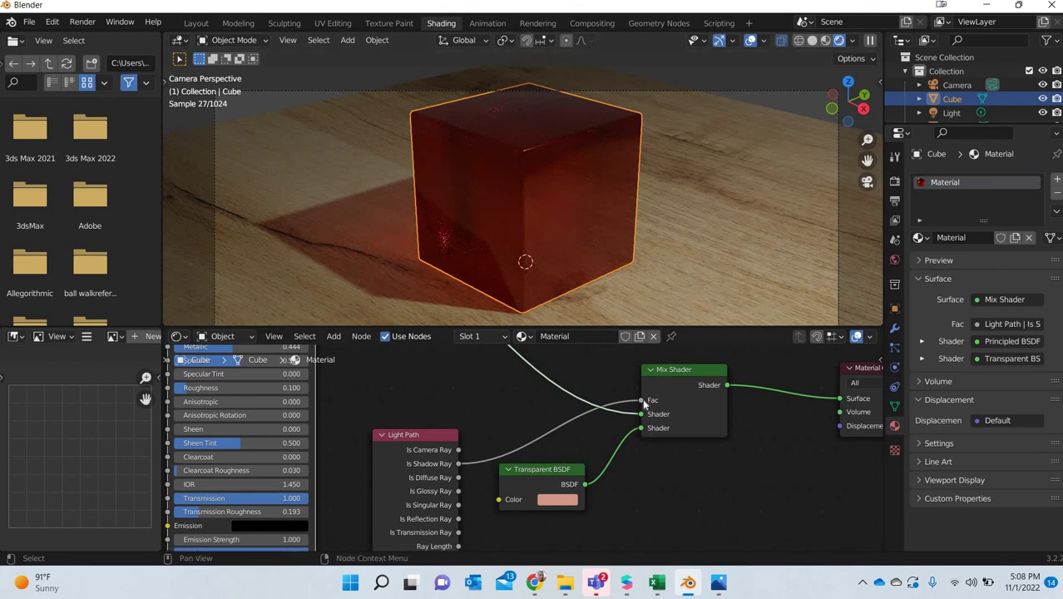
- Replace the Mix Shader's Fac input with Light Path's Is Shadow Ray, then inspect the salmon-tinted shadow
drag(640, 401, 449, 299)
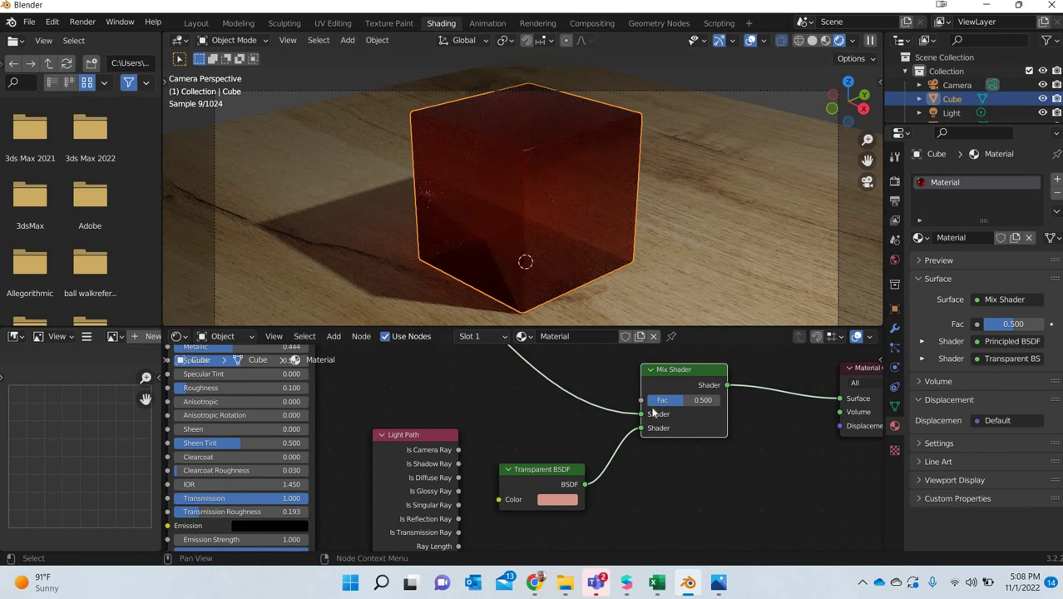
drag(640, 400, 459, 464)
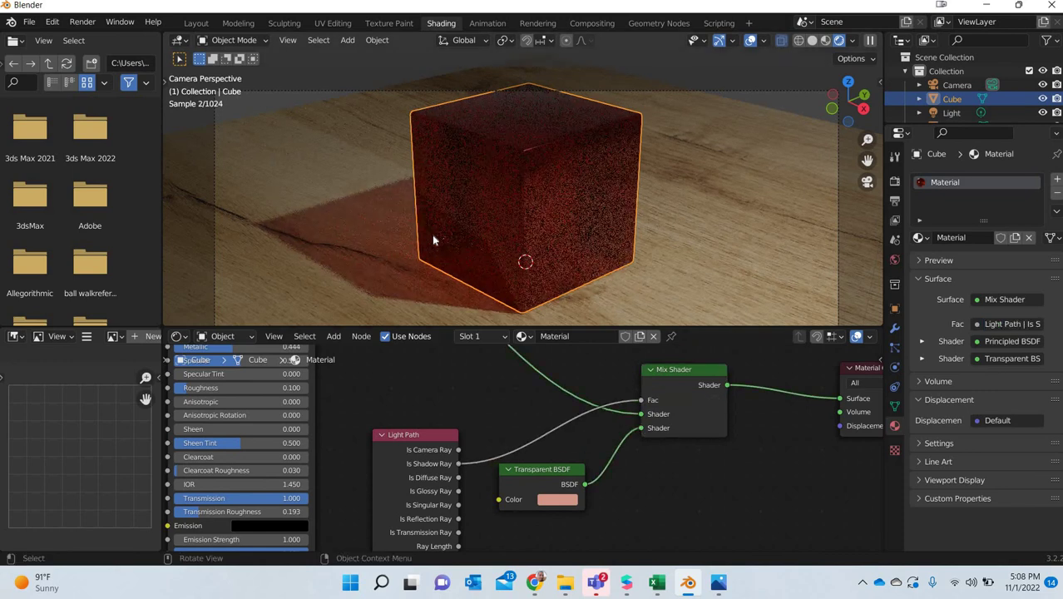
scroll(521, 264, down, 3)
scroll(499, 266, down, 2)
scroll(483, 275, up, 3)
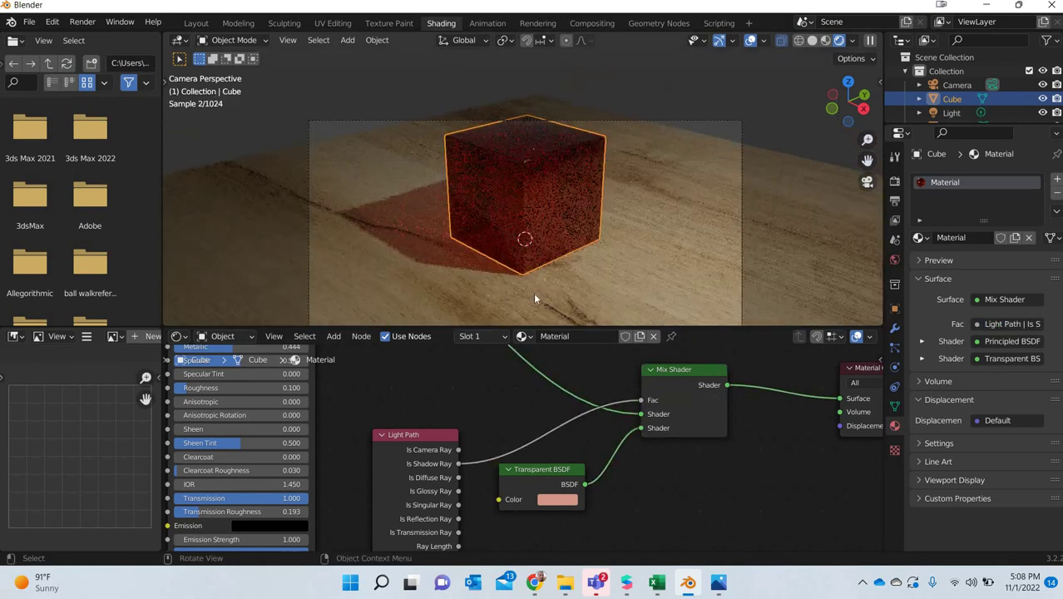
middle_drag(535, 298, 537, 298)
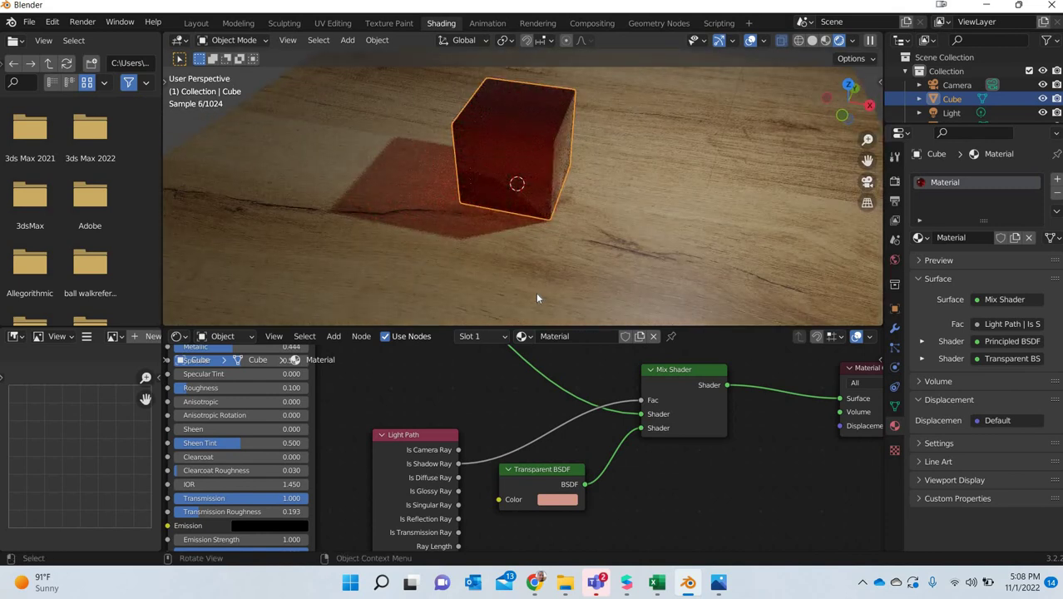